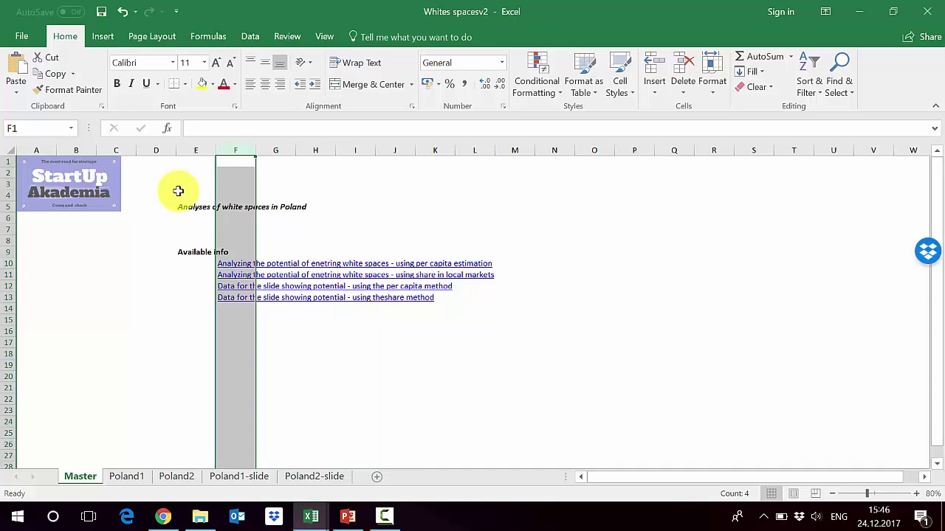
# Examine the list of available analyses and slide data sets on the Master sheet.
pyautogui.click(29, 264)
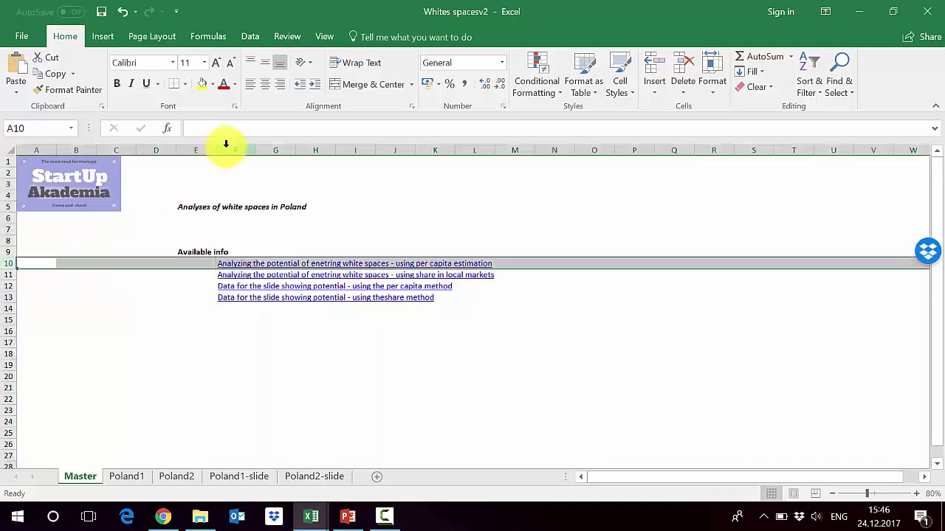
pyautogui.click(226, 144)
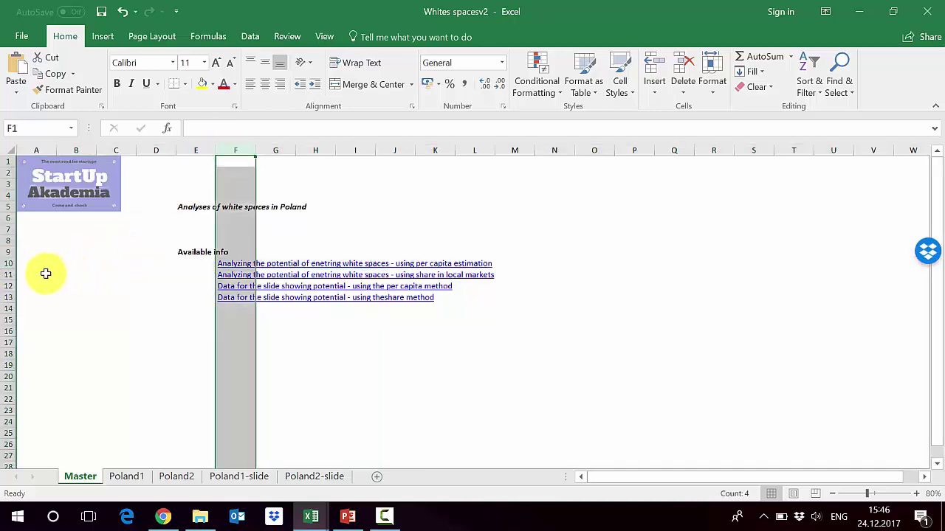
pyautogui.click(7, 263)
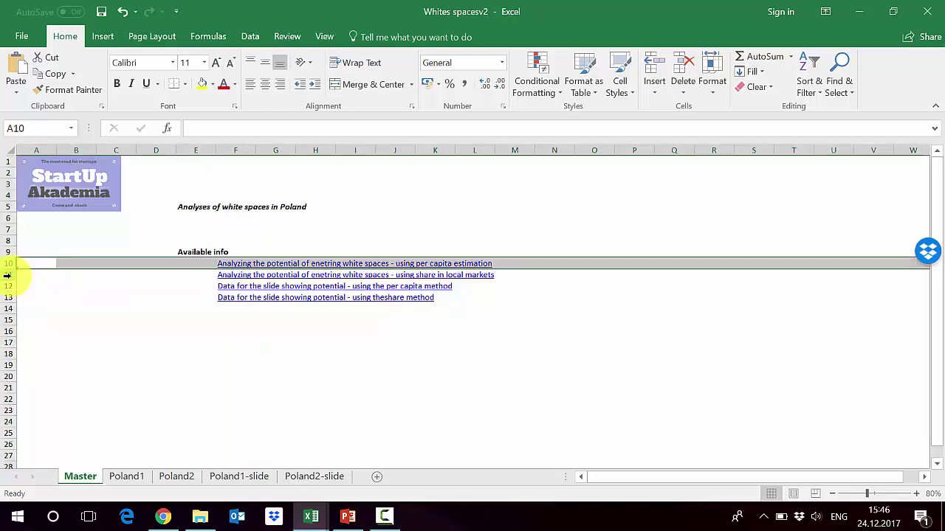
pyautogui.click(8, 276)
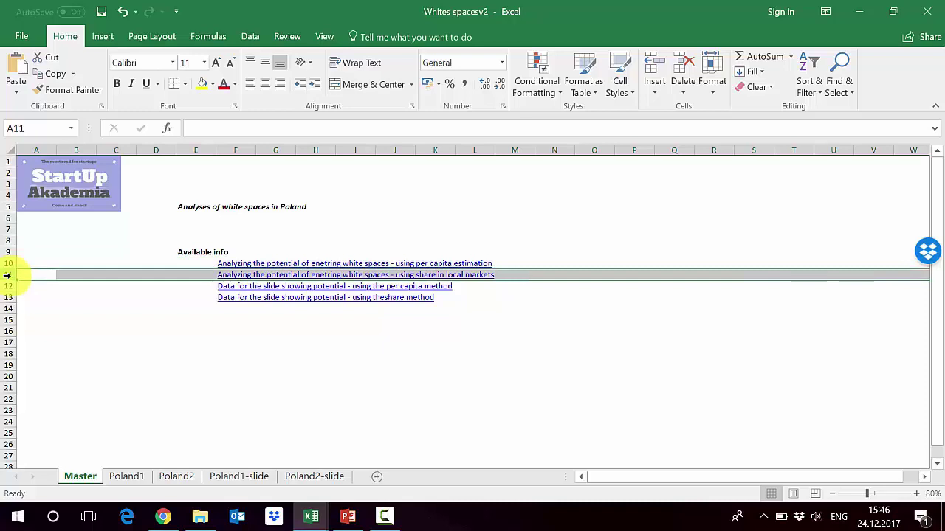
pyautogui.click(7, 297)
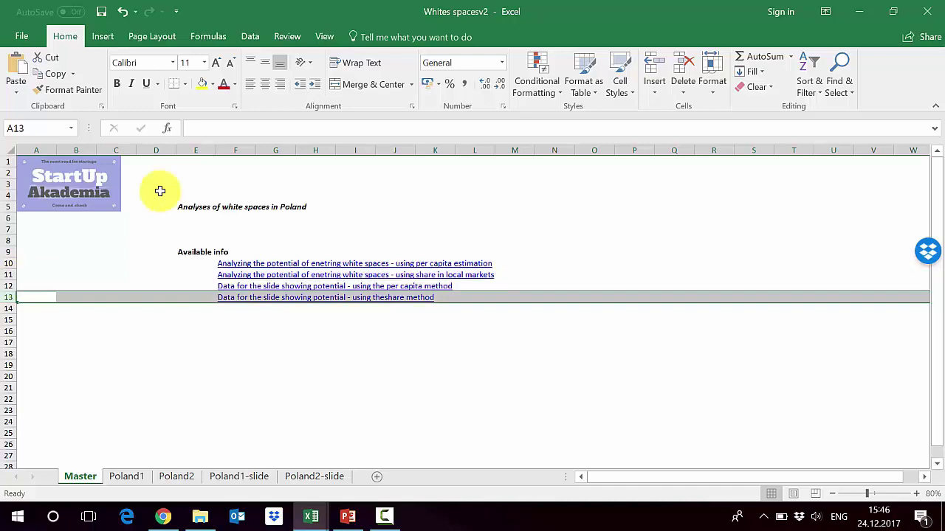
pyautogui.click(219, 229)
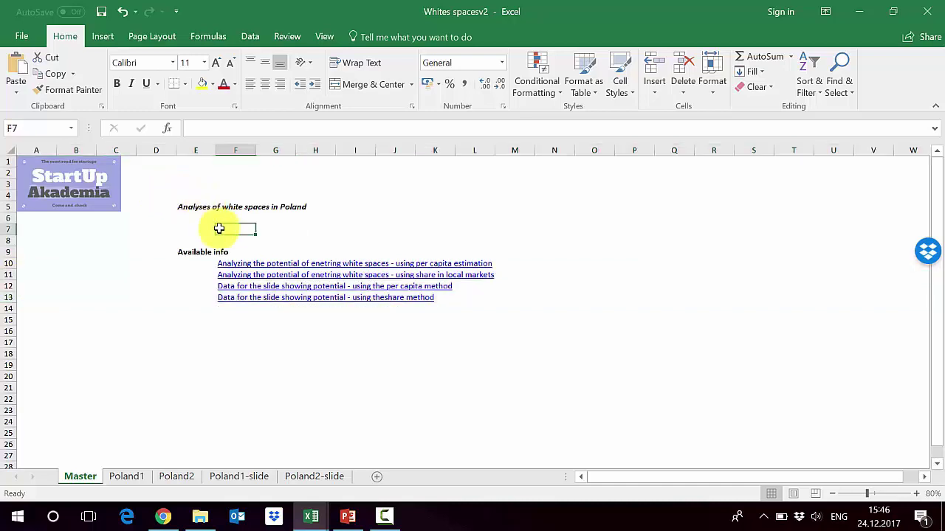
# Open the per capita estimation analysis from the Master sheet and examine its region, population and current cosmetics sales columns.
pyautogui.click(233, 269)
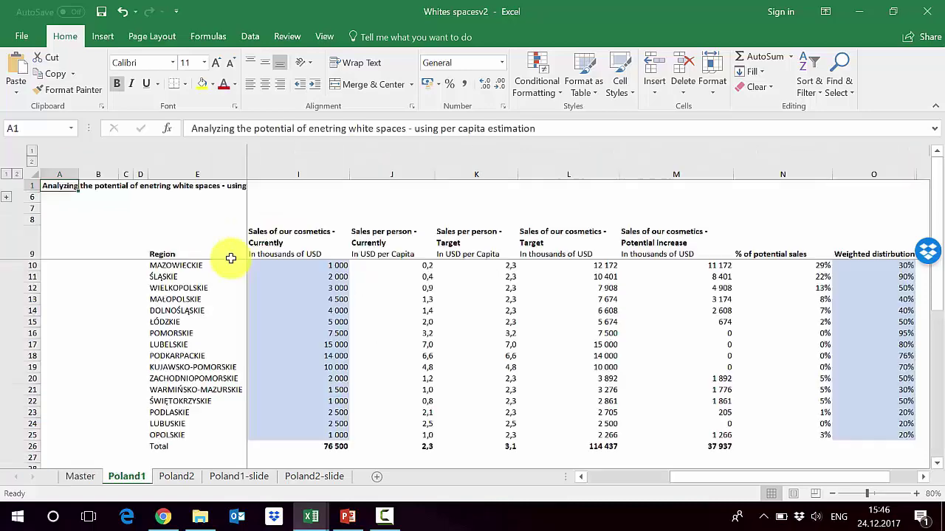
pyautogui.click(203, 172)
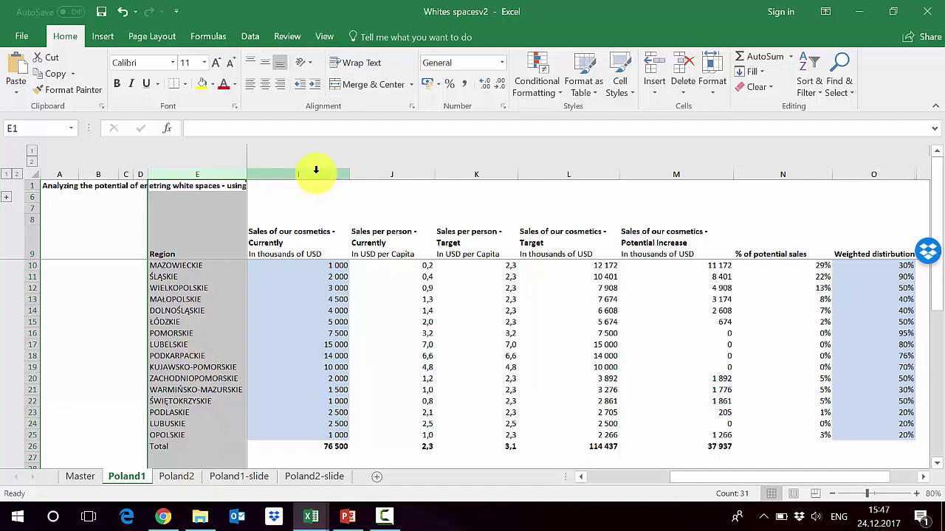
pyautogui.hotkey('ctrl', 'z')
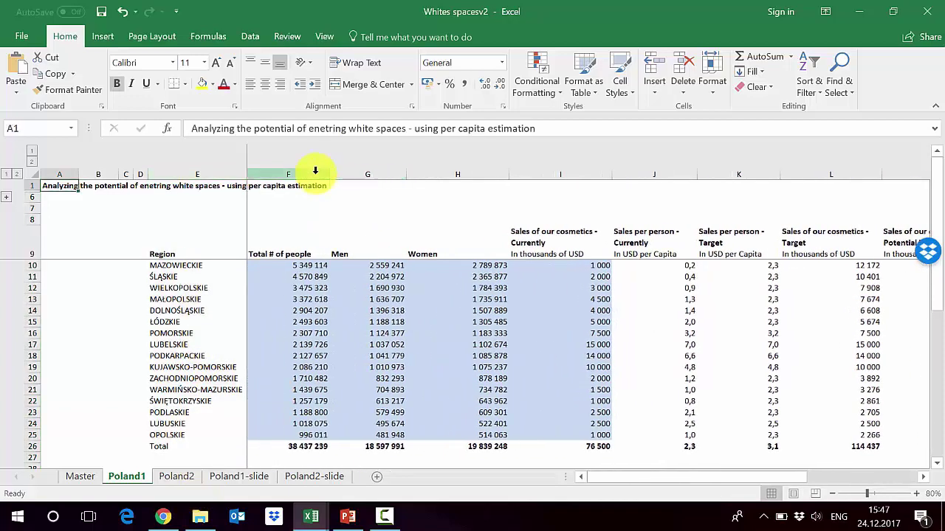
pyautogui.click(313, 171)
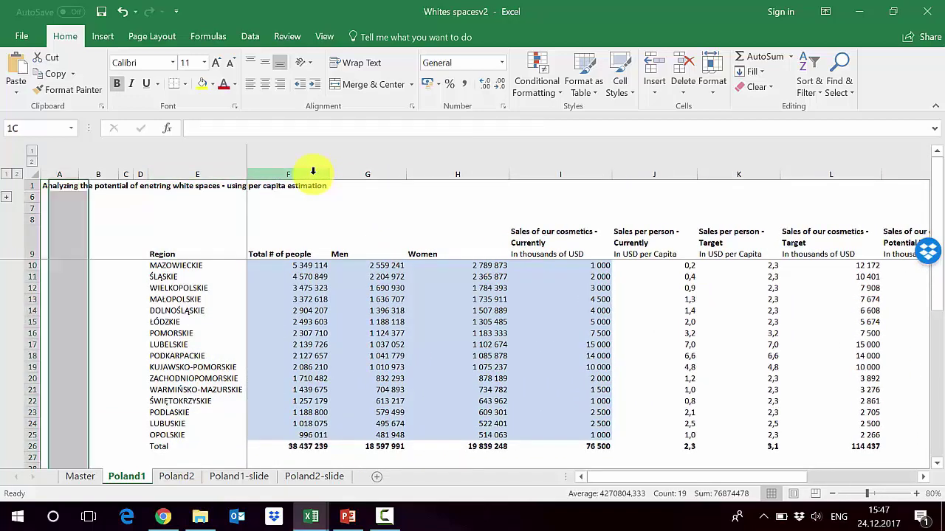
pyautogui.click(358, 171)
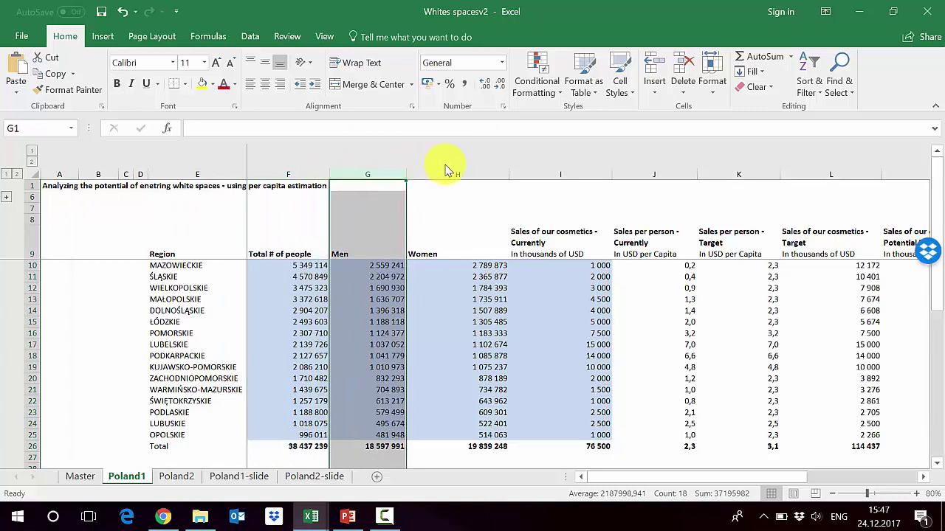
pyautogui.click(443, 167)
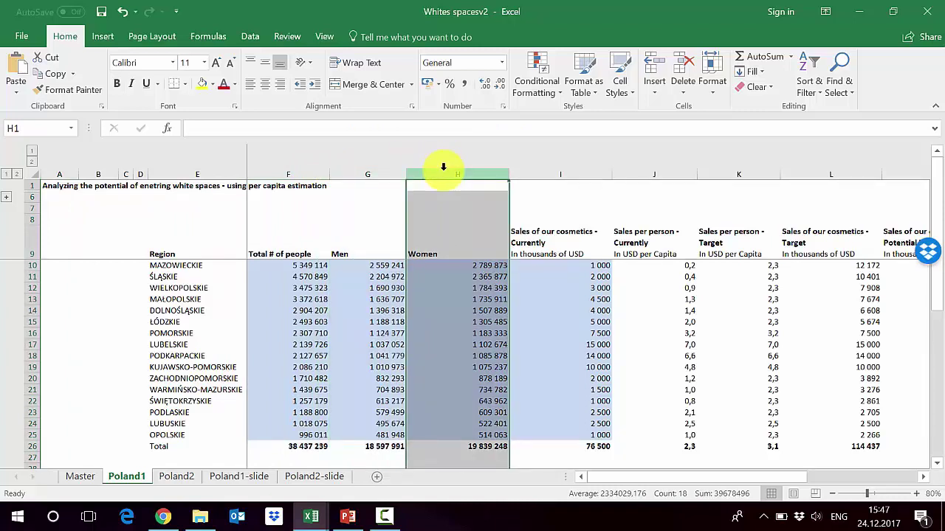
pyautogui.click(289, 169)
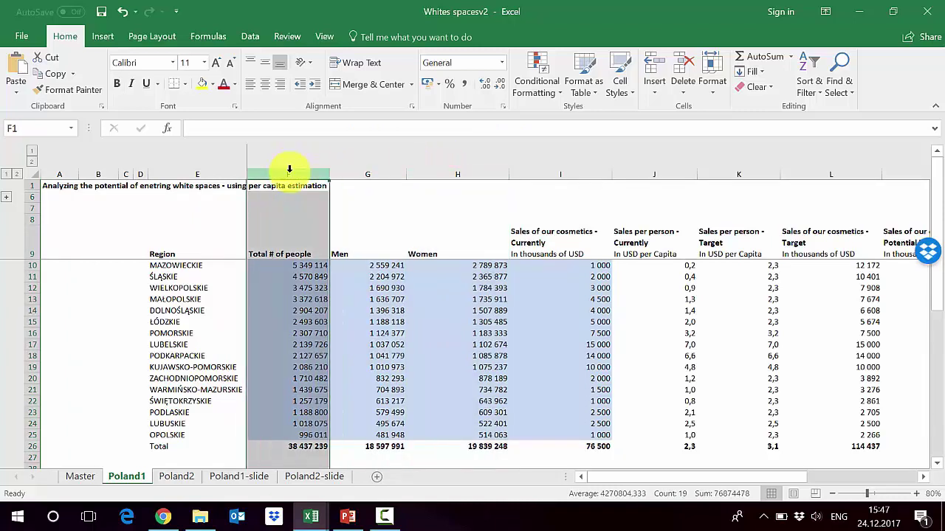
pyautogui.keyDown('ctrl'); pyautogui.click(447, 167); pyautogui.keyUp('ctrl')
pyautogui.click(447, 166)
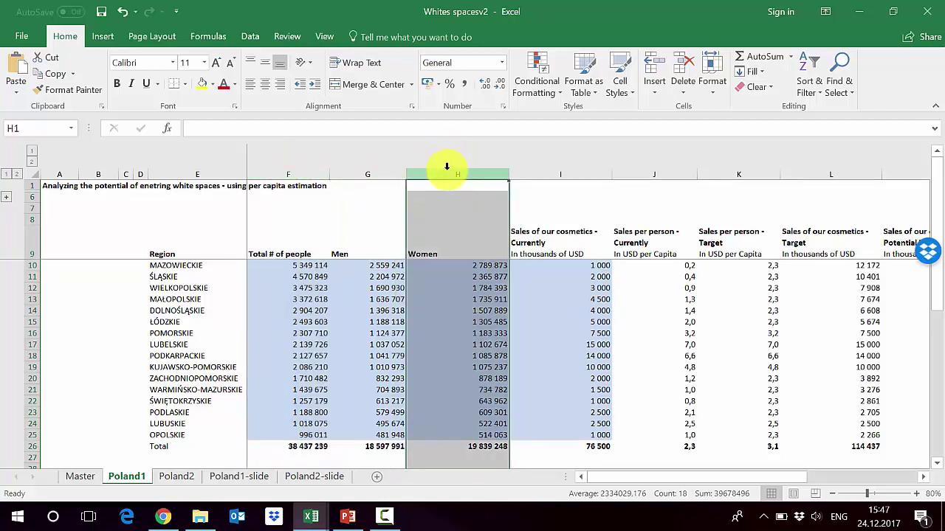
pyautogui.click(542, 173)
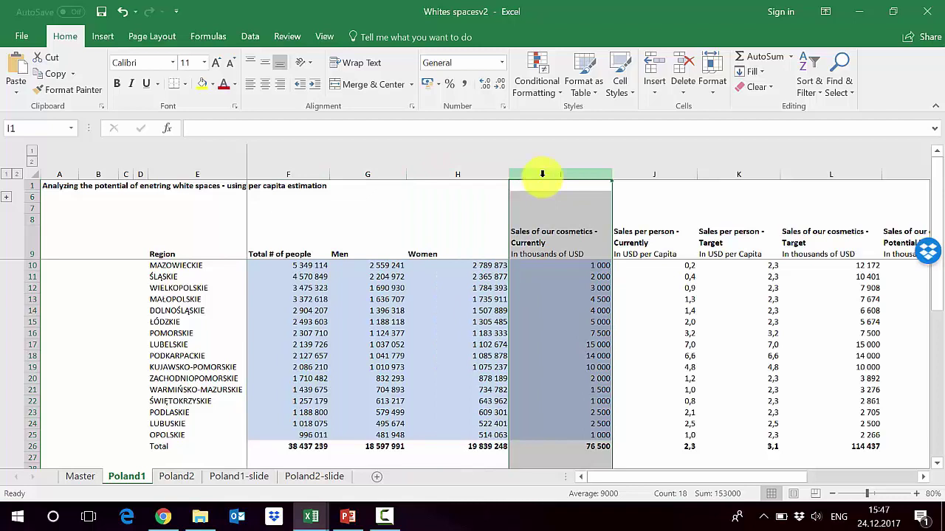
# Inspect the current sales per person formula for MAZOWIECKIE and the average formula in that column's Total row.
pyautogui.doubleClick(664, 264)
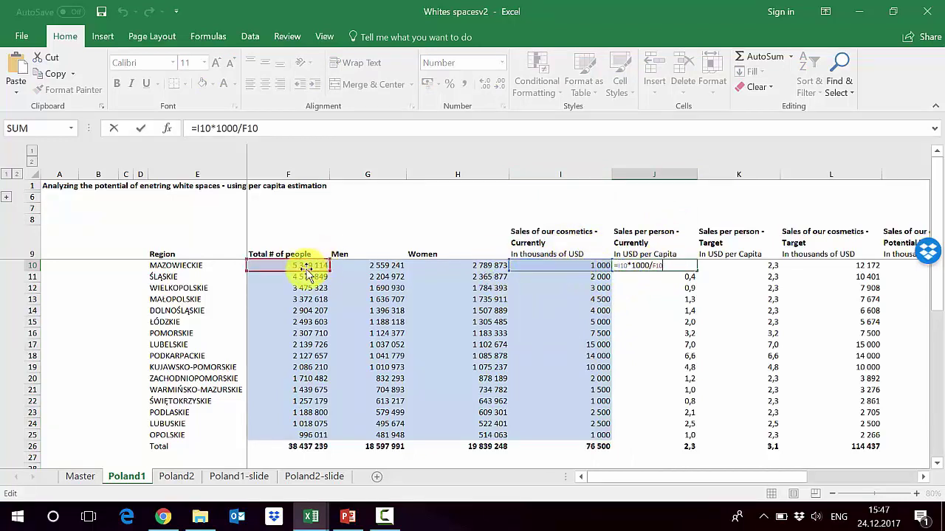
pyautogui.press('Return')
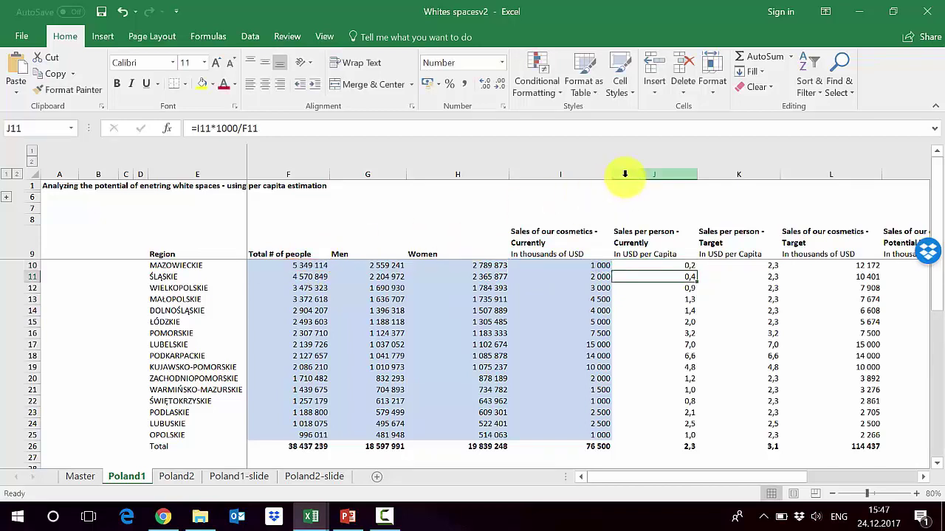
pyautogui.click(625, 174)
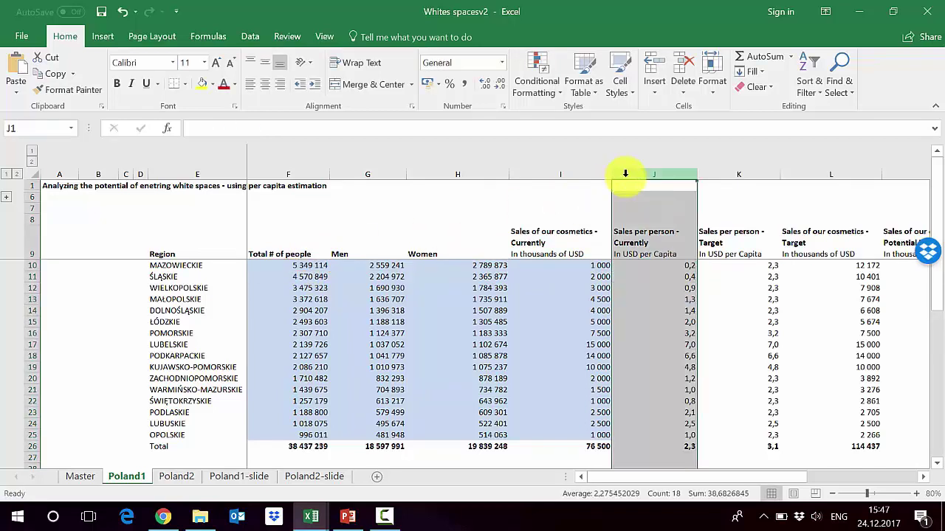
pyautogui.click(657, 448)
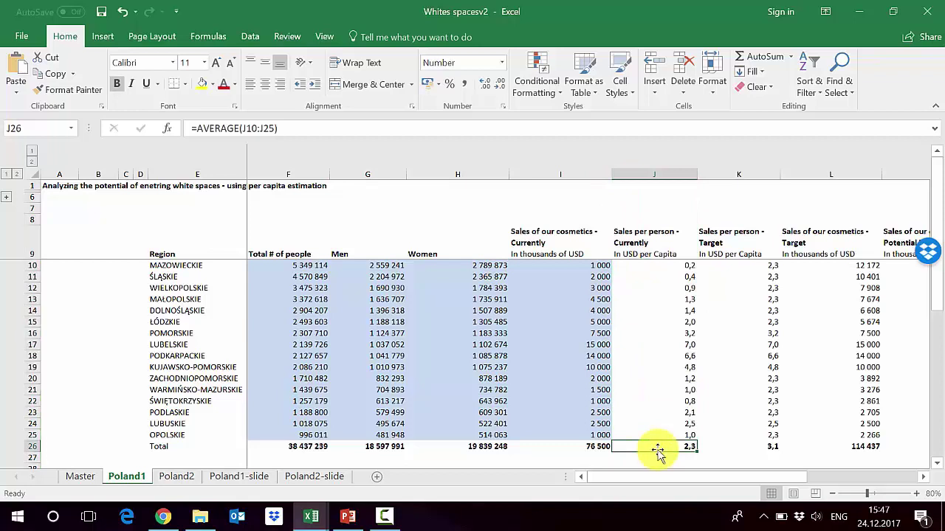
pyautogui.press('Return')
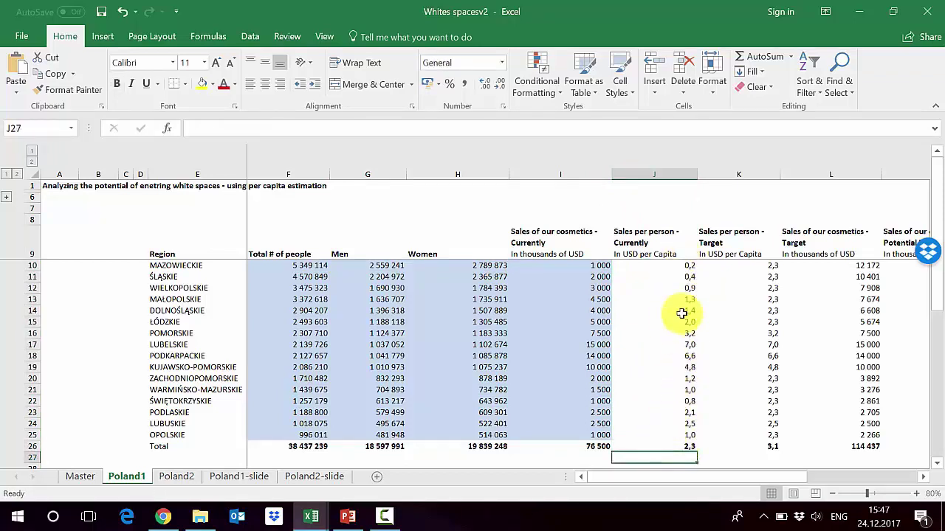
pyautogui.click(668, 447)
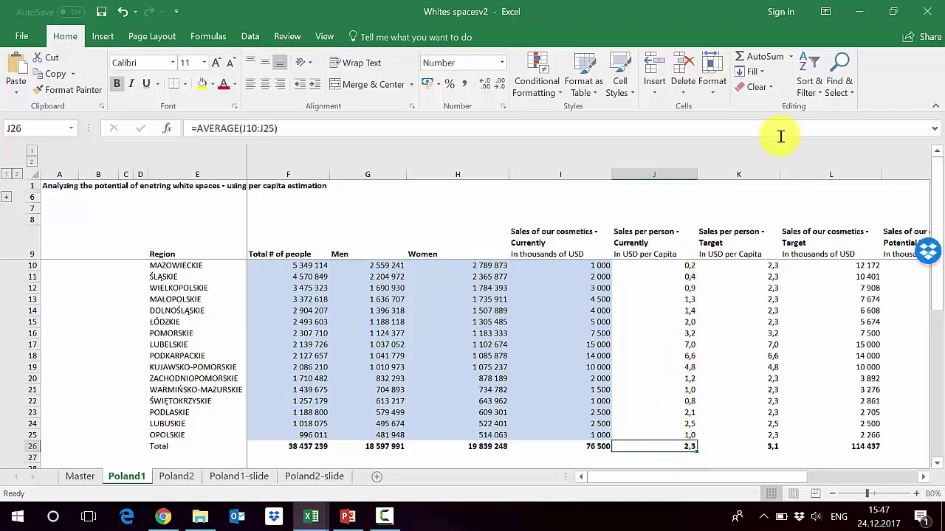
# Examine the target sales per person column, checking the MAZOWIECKIE formula in K10 against the current average in J26.
pyautogui.click(737, 175)
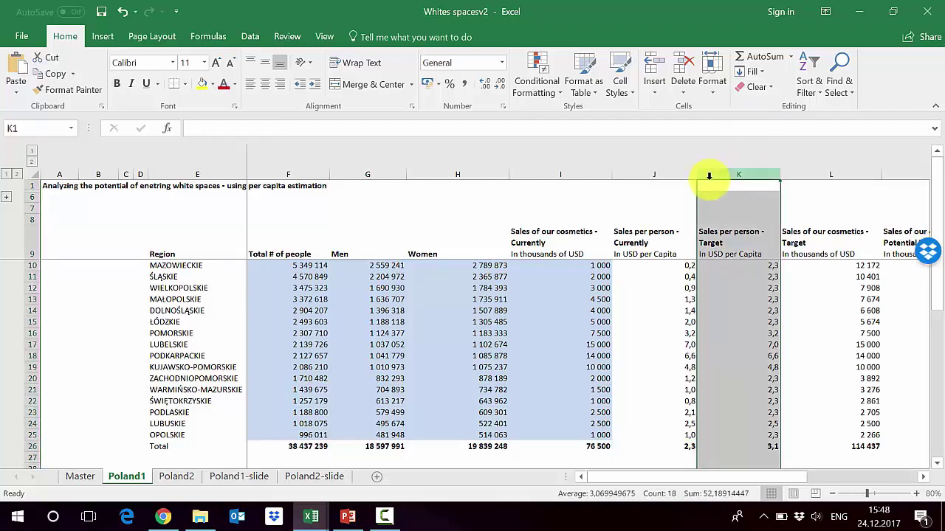
pyautogui.click(748, 265)
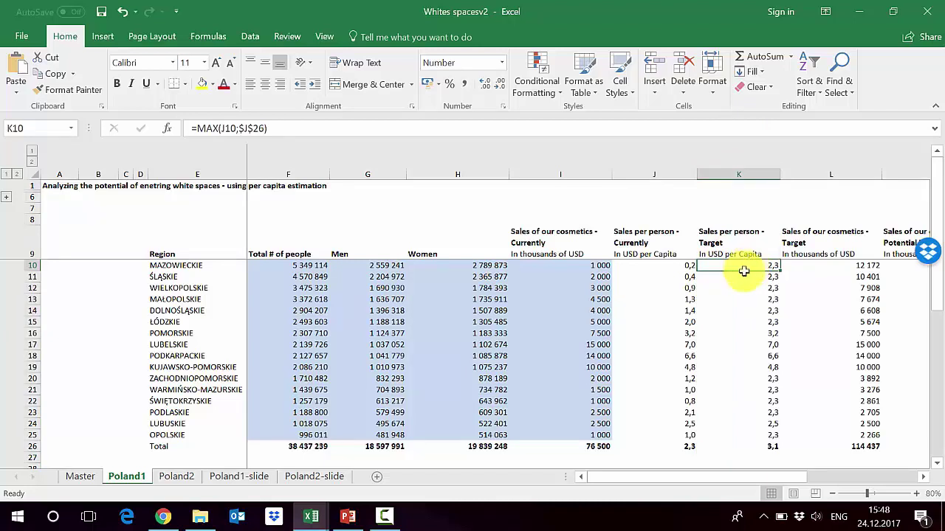
pyautogui.click(663, 446)
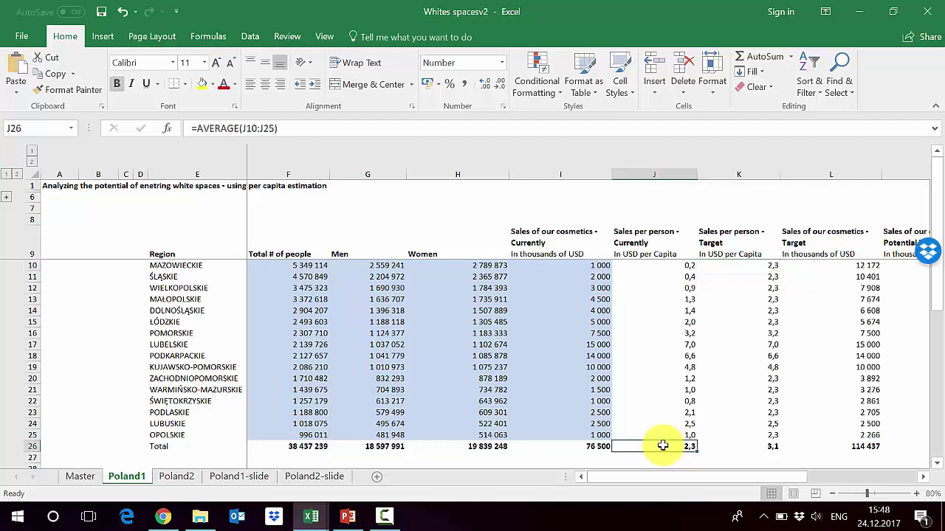
pyautogui.click(744, 265)
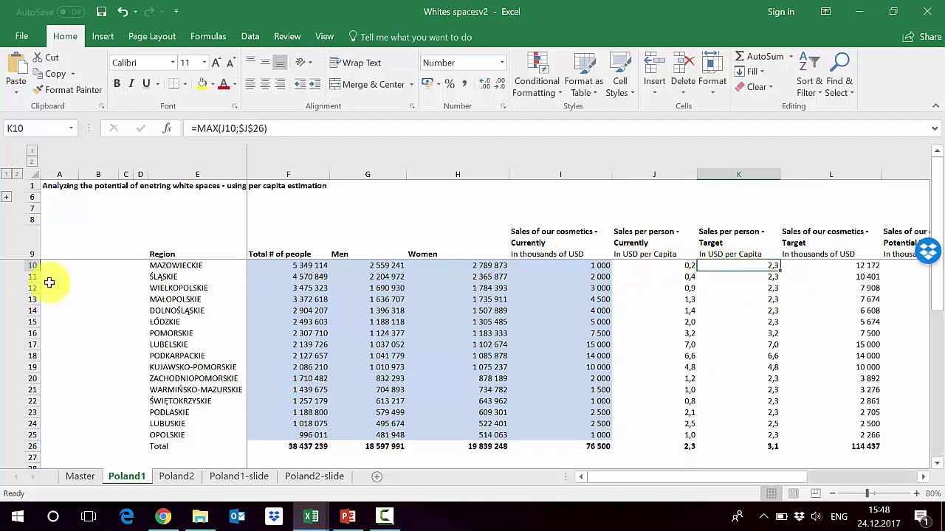
# Compare the current and target sales per person in the MAZOWIECKIE and ŚLĄSKIE rows.
pyautogui.click(29, 267)
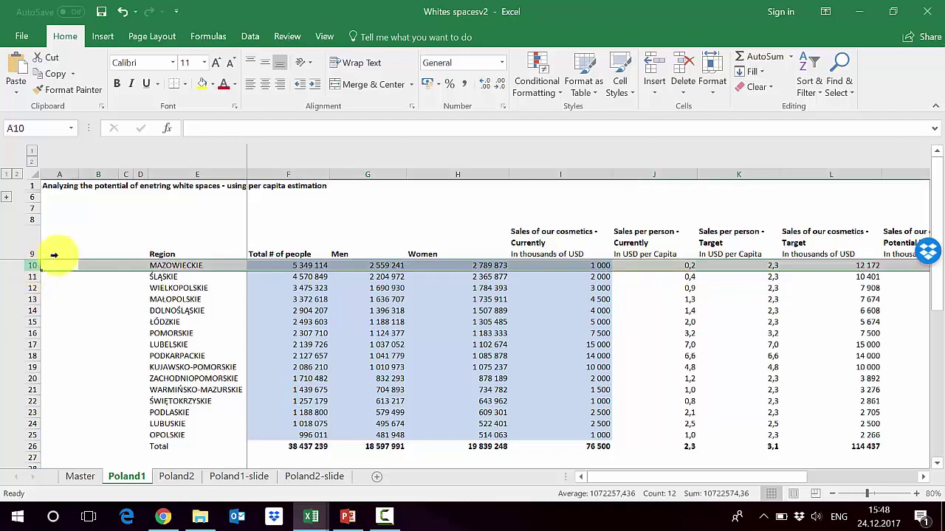
pyautogui.click(664, 265)
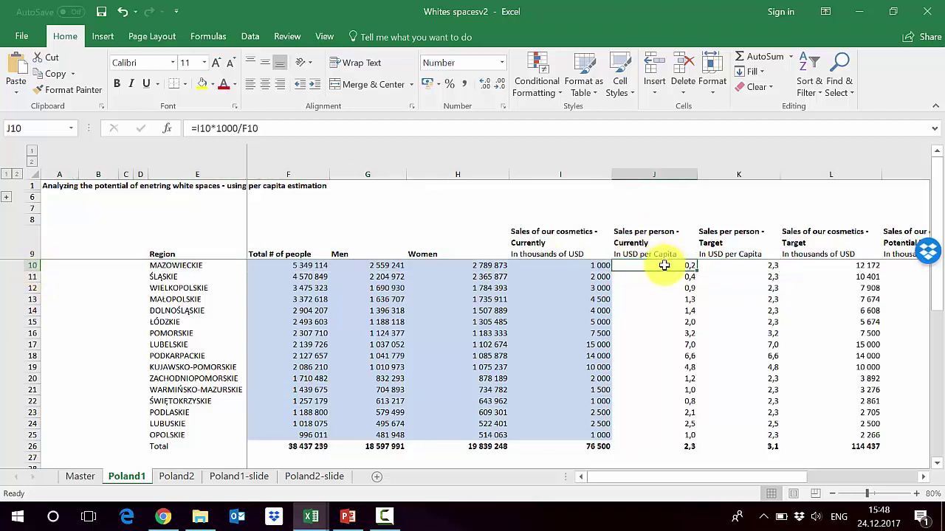
pyautogui.click(730, 266)
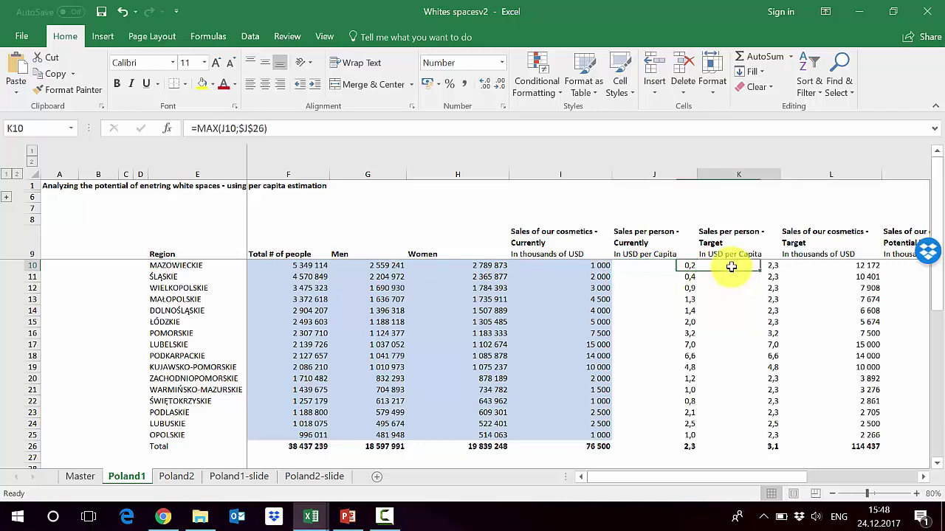
pyautogui.click(26, 277)
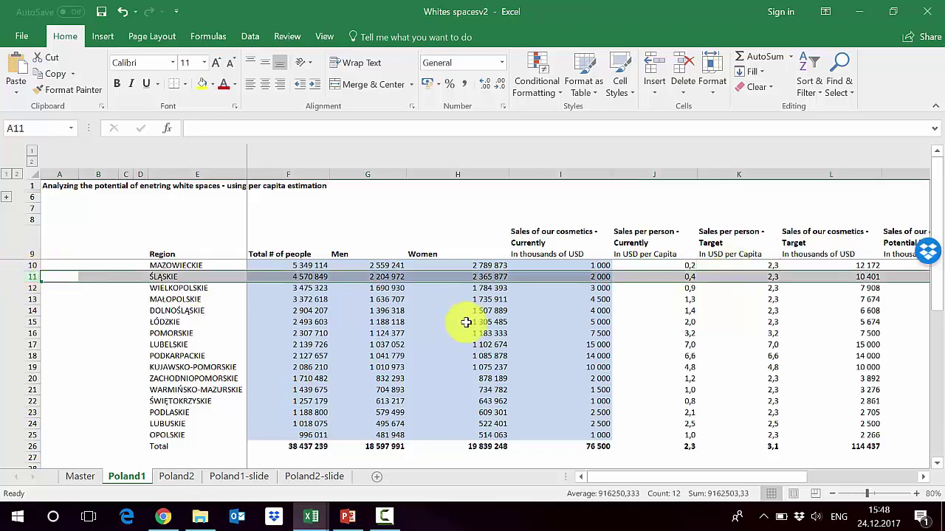
pyautogui.click(745, 277)
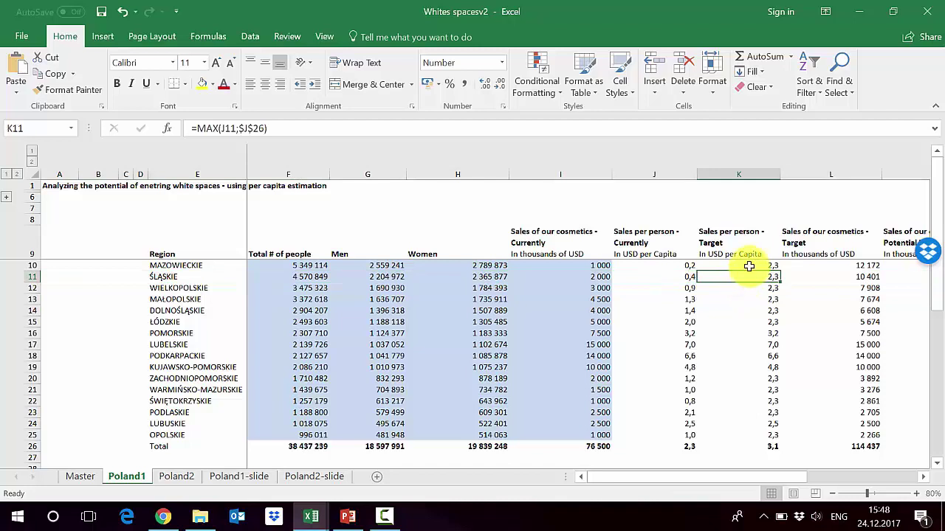
# Inspect the cells referenced by the MAZOWIECKIE target formula in K10, and check the target formulas down to ŁÓDZKIE.
pyautogui.click(748, 265)
pyautogui.doubleClick(748, 265)
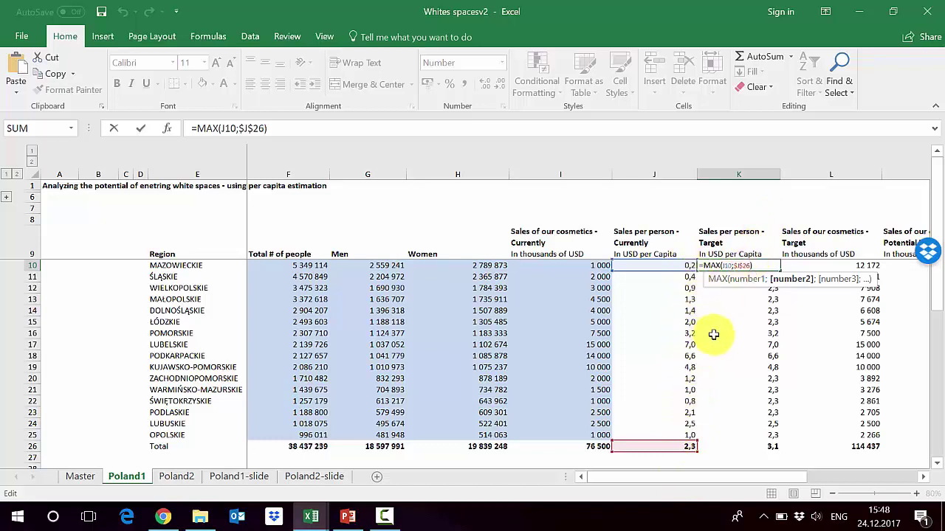
pyautogui.press('Return')
pyautogui.press('Down')
pyautogui.press('Down')
pyautogui.press('Down')
pyautogui.press('Down')
pyautogui.press('Down')
pyautogui.press('Down')
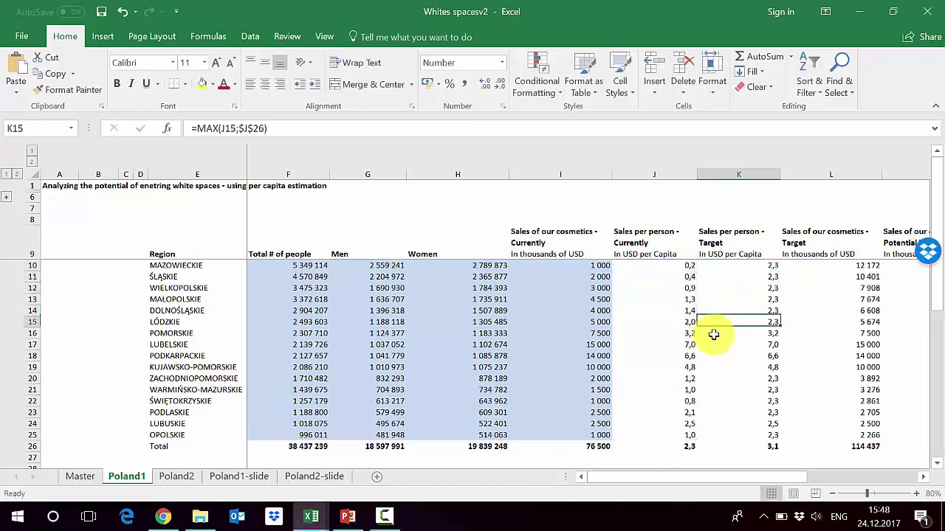
# Check the LUBELSKIE row's target sales per person formula against the column average of current sales per person in J26.
pyautogui.click(26, 344)
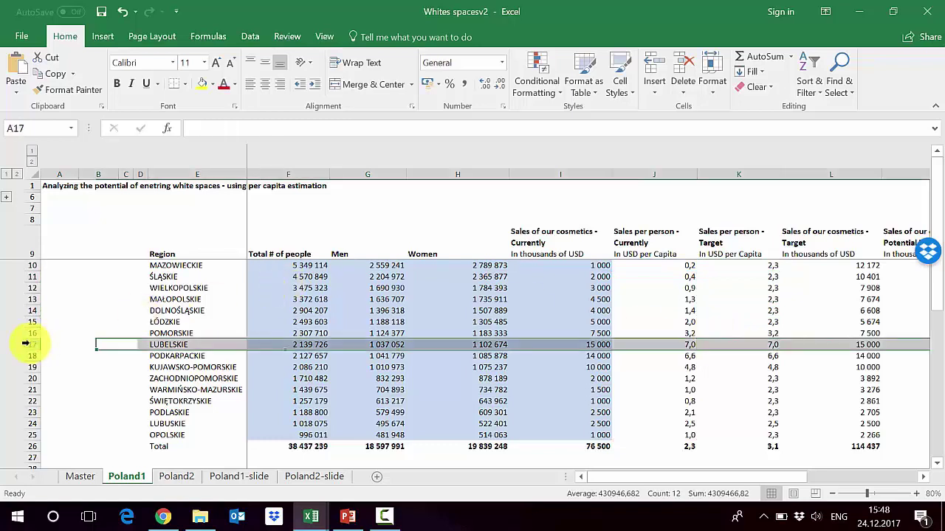
pyautogui.click(756, 344)
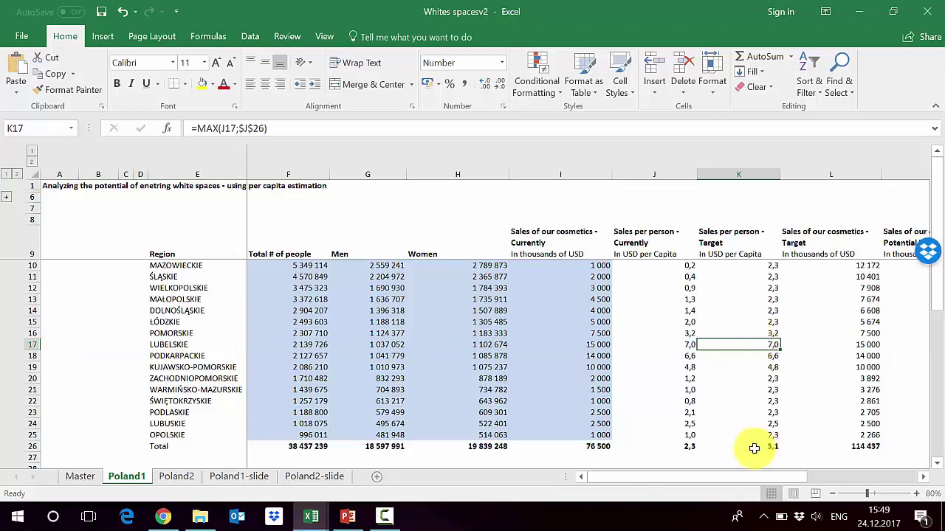
pyautogui.click(670, 445)
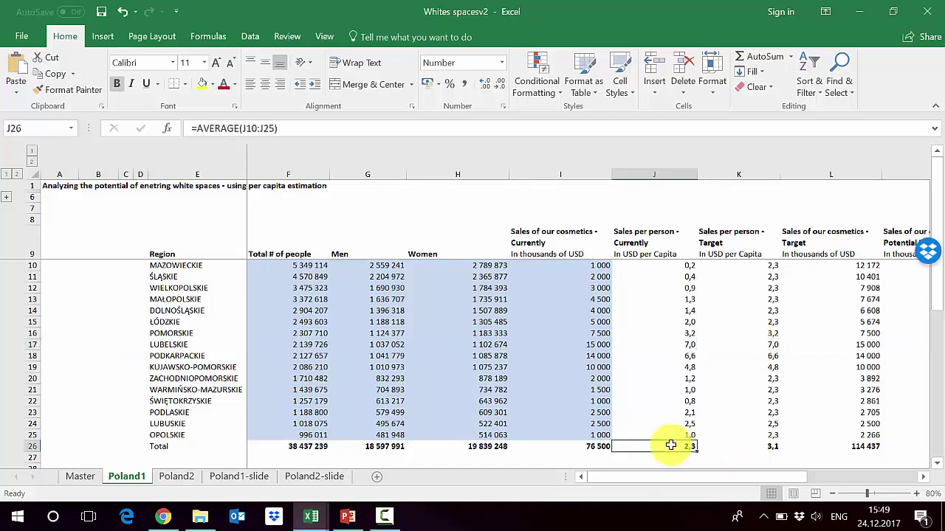
# Check the average target sales per person in K26, and compare the target cosmetics sales column with the current sales column.
pyautogui.click(755, 446)
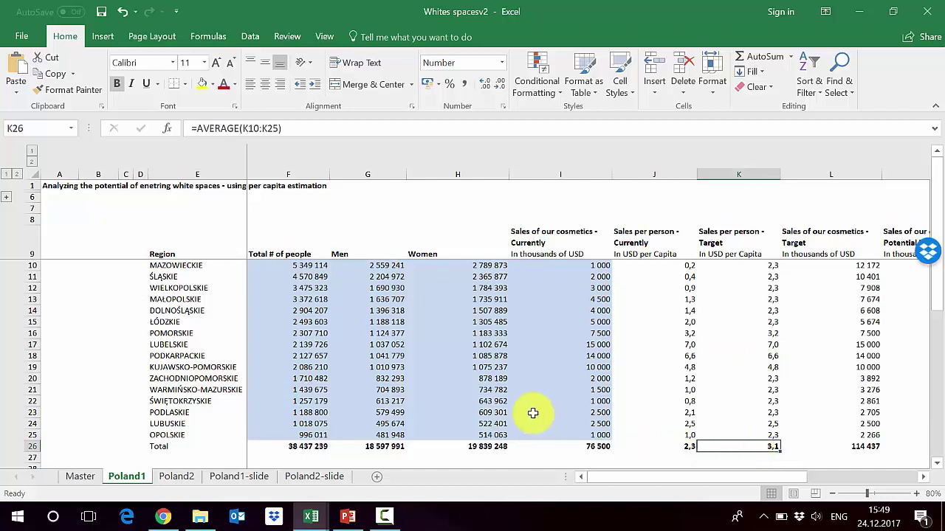
pyautogui.click(815, 170)
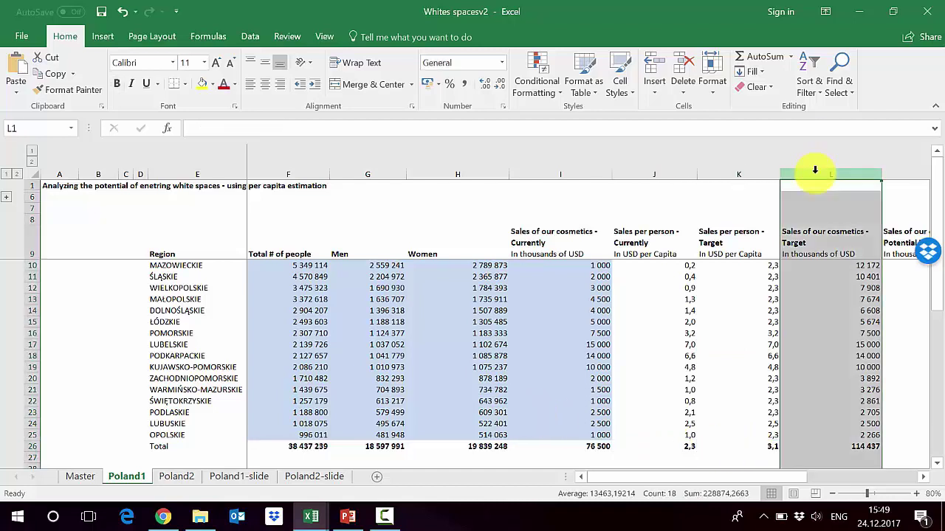
pyautogui.click(551, 169)
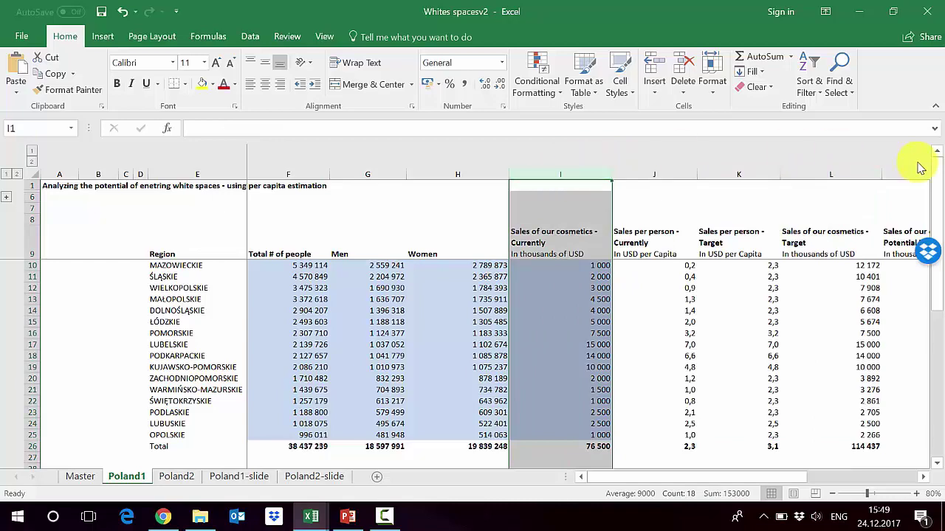
pyautogui.click(837, 169)
pyautogui.hscroll(3, 839, 166)
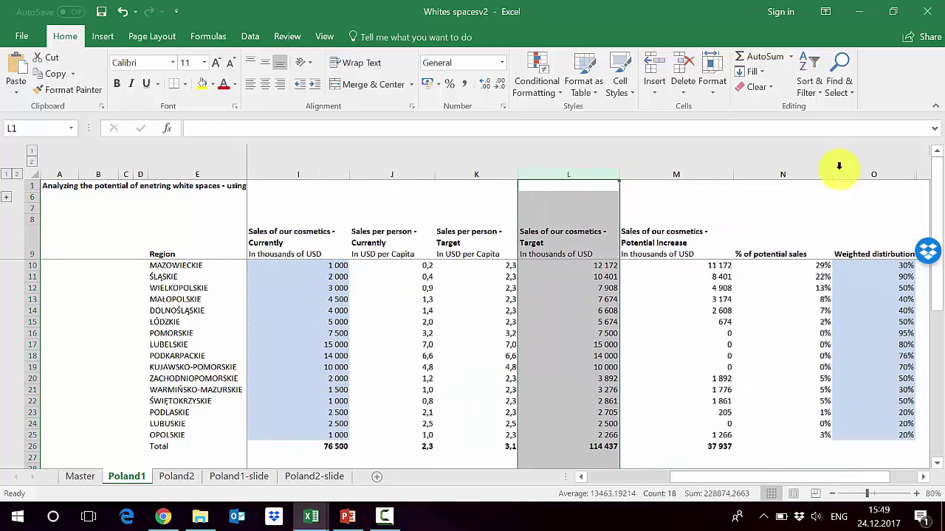
# Inspect the cells referenced by the MAZOWIECKIE target cosmetics sales formula in L10, leaving the formula as it is.
pyautogui.click(580, 266)
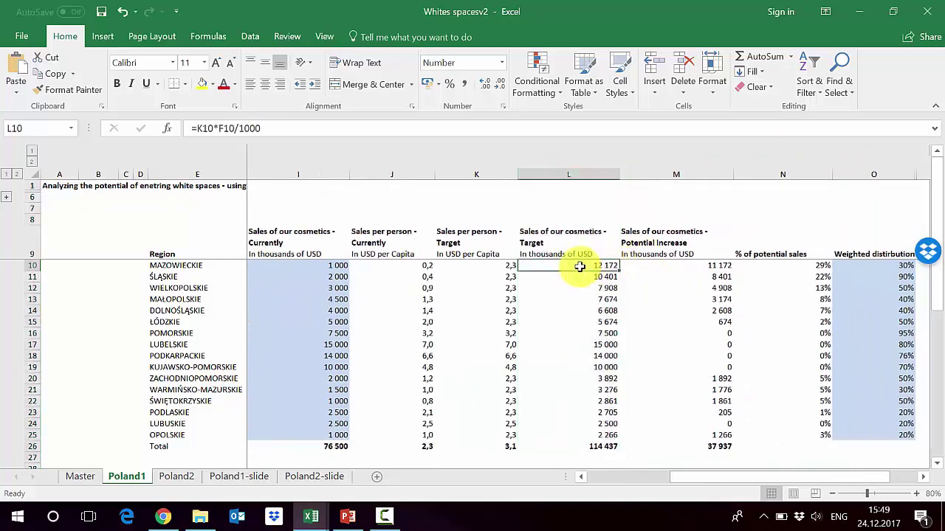
pyautogui.doubleClick(580, 267)
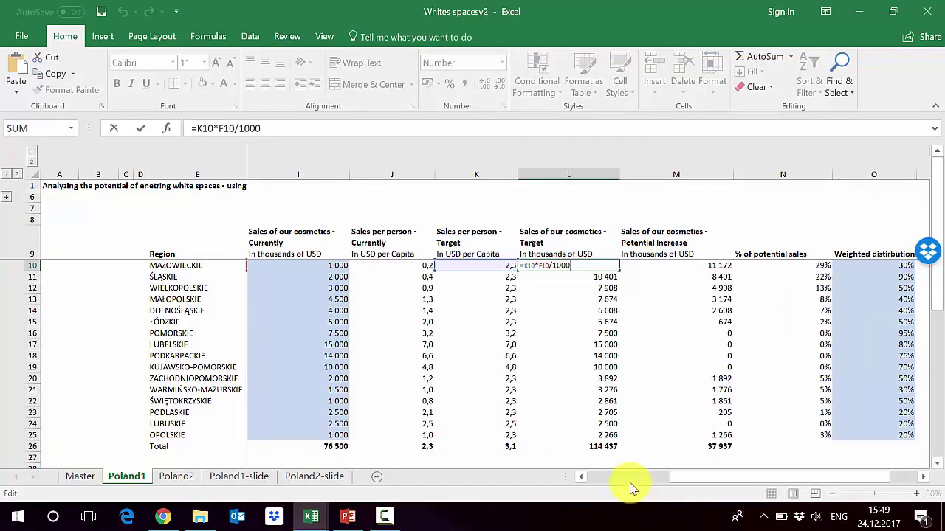
pyautogui.hscroll(-3, 629, 487)
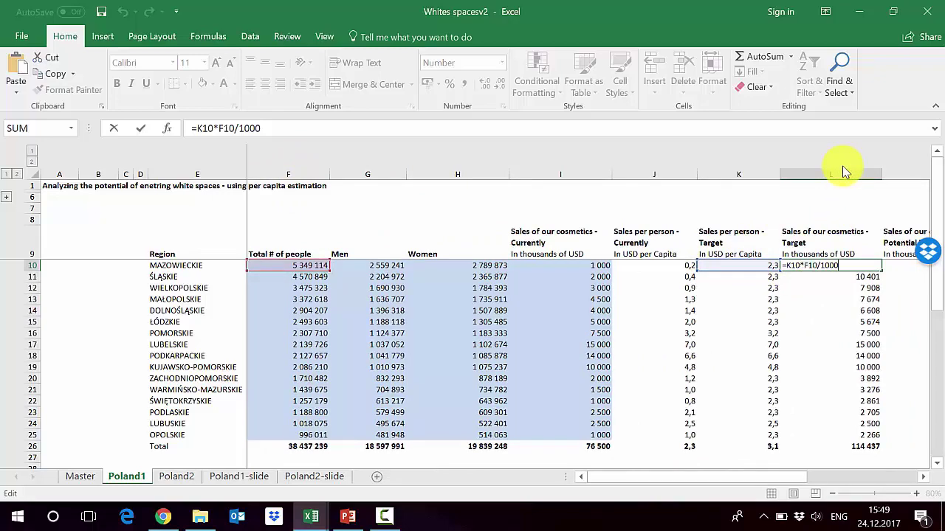
pyautogui.press('Return')
pyautogui.click(842, 263)
pyautogui.hscroll(2, 842, 262)
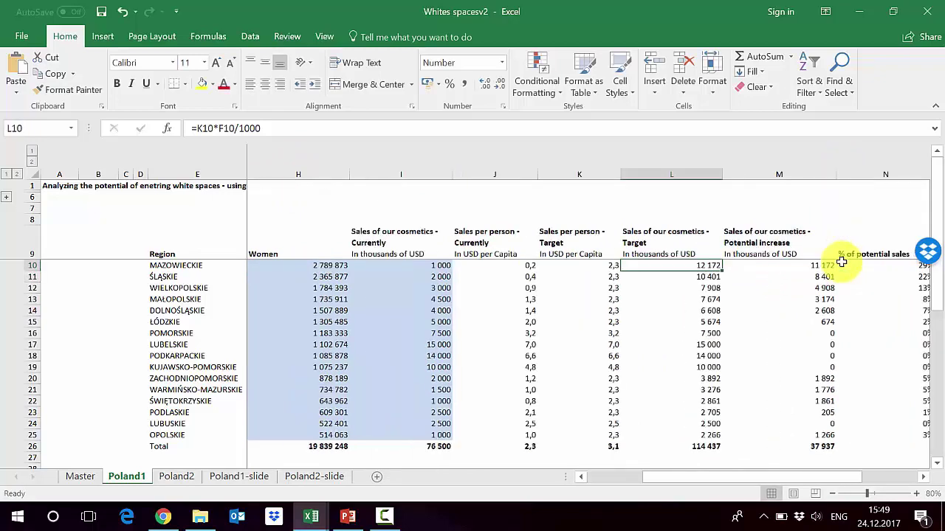
# Compare the target, current and potential increase sales columns, and inspect the cells referenced by the MAZOWIECKIE potential increase formula in M10.
pyautogui.click(657, 173)
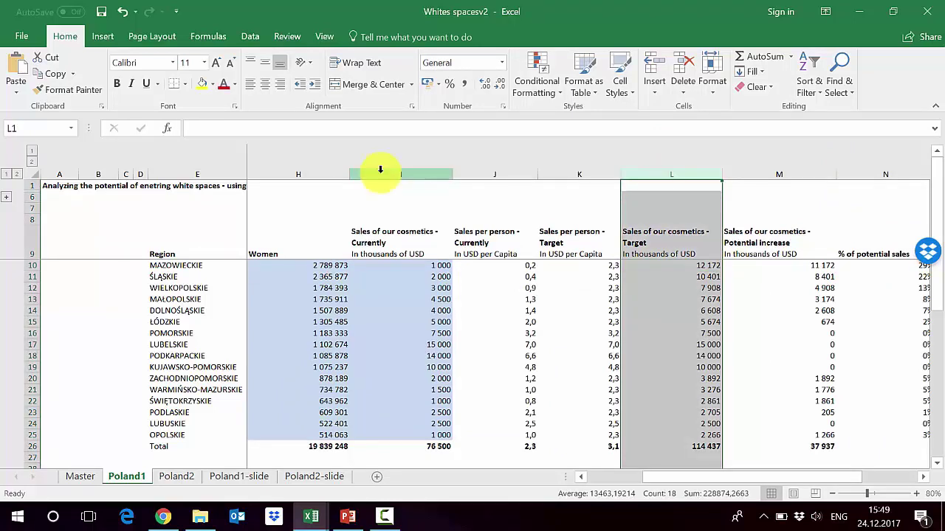
pyautogui.click(380, 170)
pyautogui.click(786, 170)
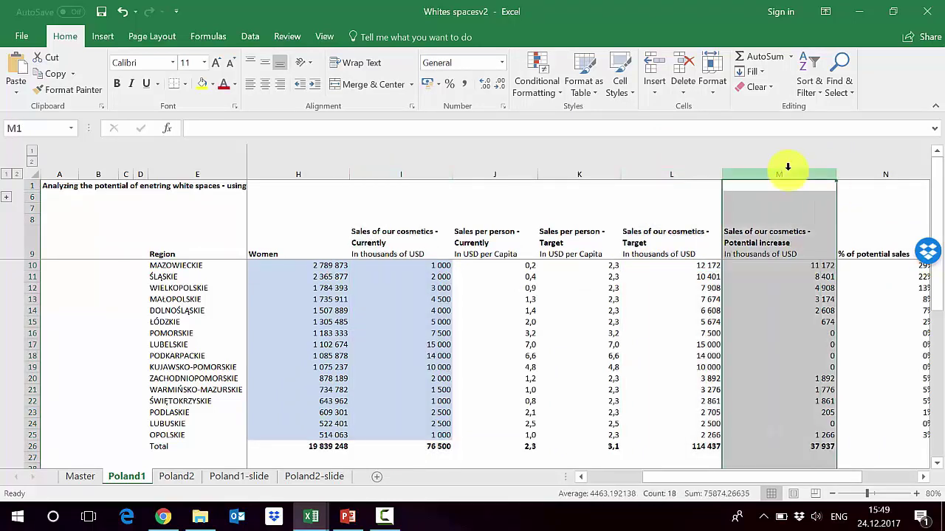
pyautogui.click(787, 267)
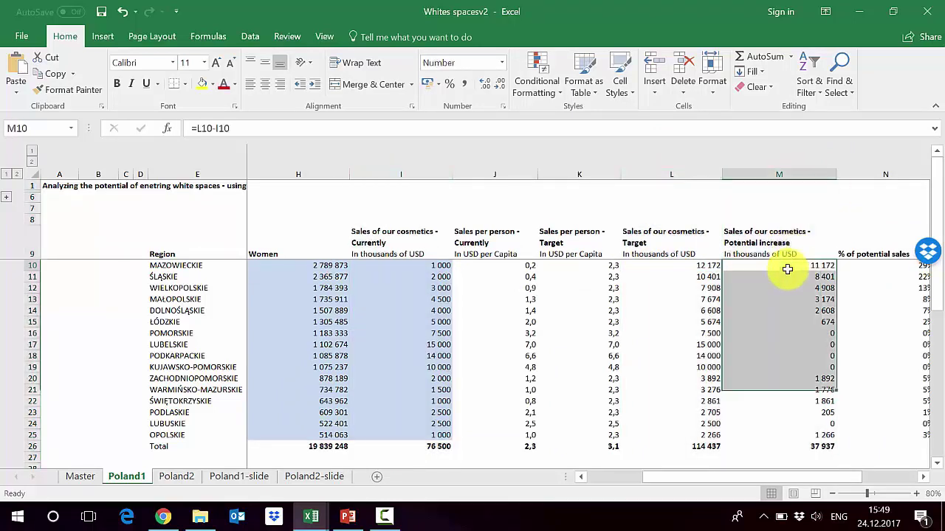
pyautogui.doubleClick(786, 265)
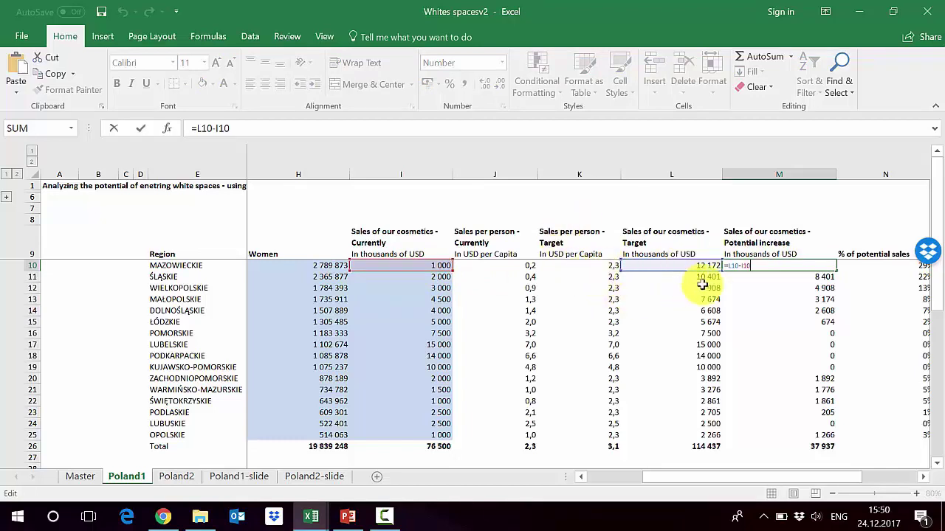
pyautogui.press('Return')
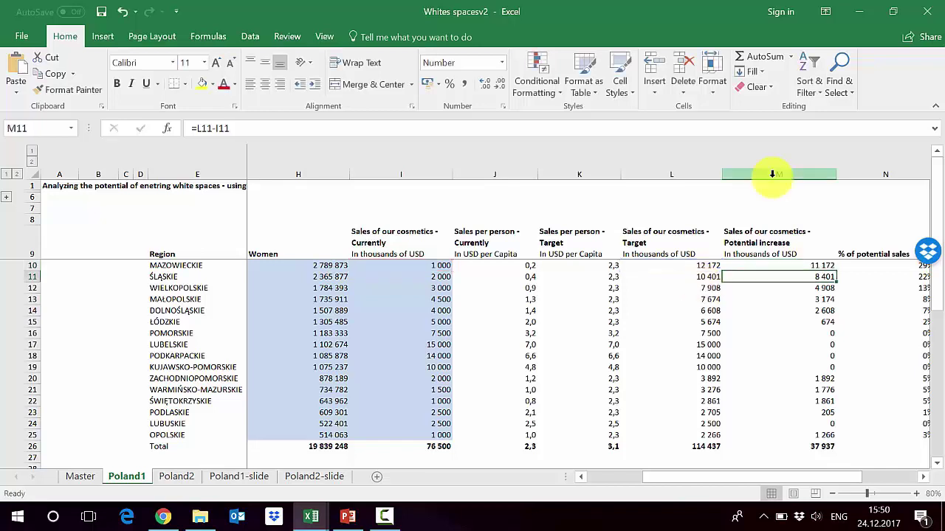
# Examine the potential increase column, checking the MAZOWIECKIE, OPOLSKIE and DOLNOŚLĄSKIE formulas and the full OPOLSKIE row.
pyautogui.click(772, 174)
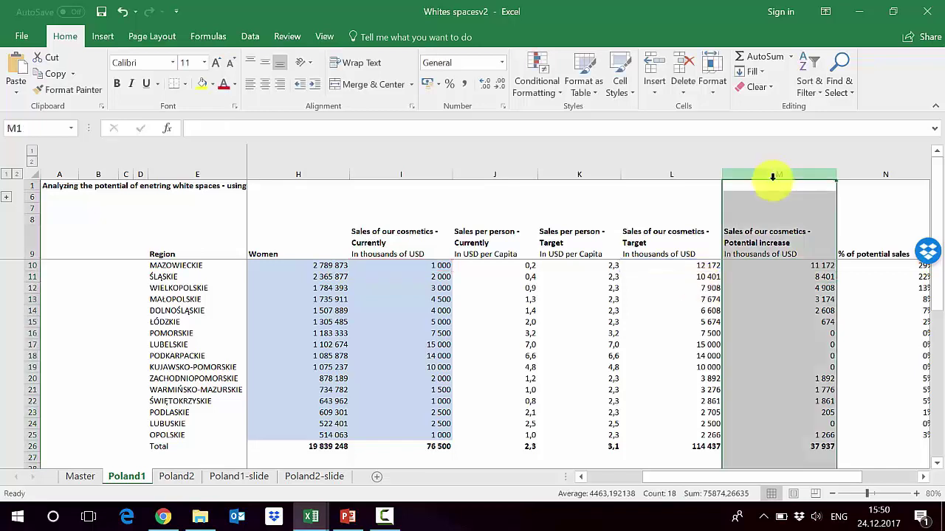
pyautogui.click(773, 269)
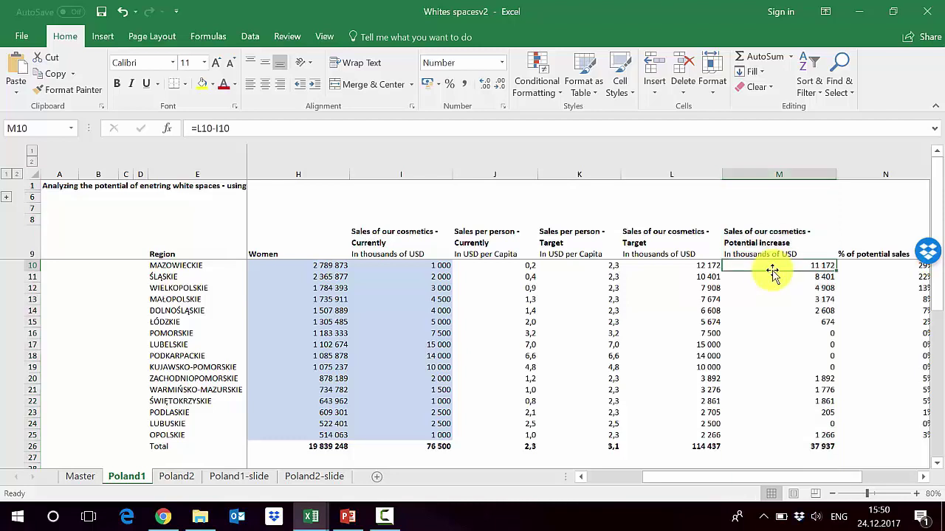
pyautogui.click(781, 436)
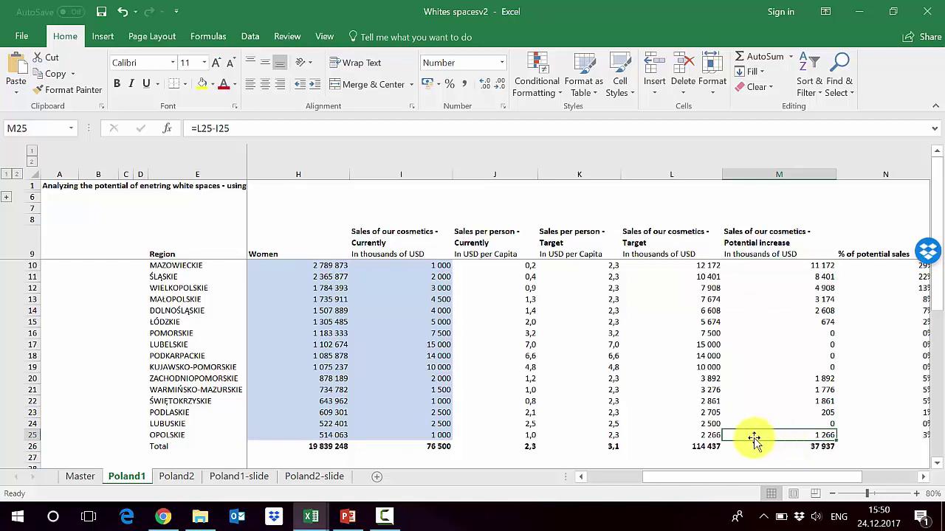
pyautogui.click(28, 435)
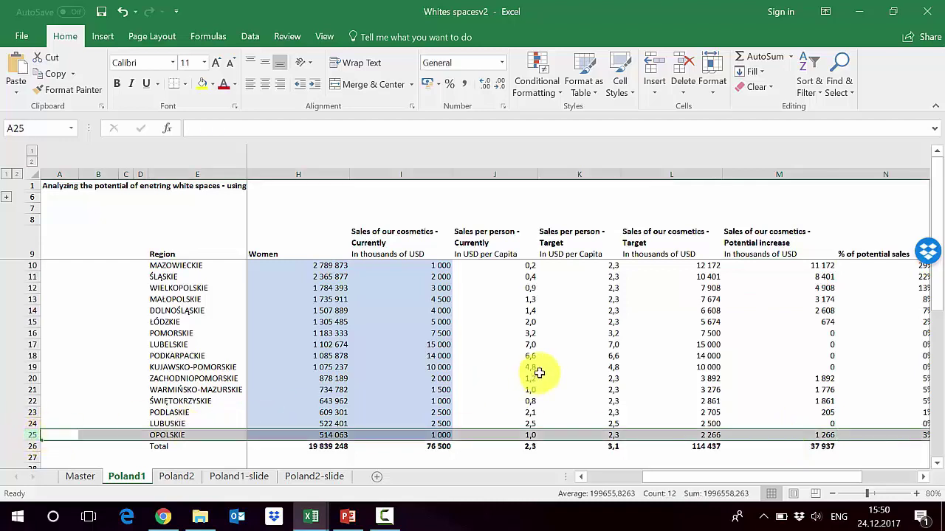
pyautogui.click(777, 174)
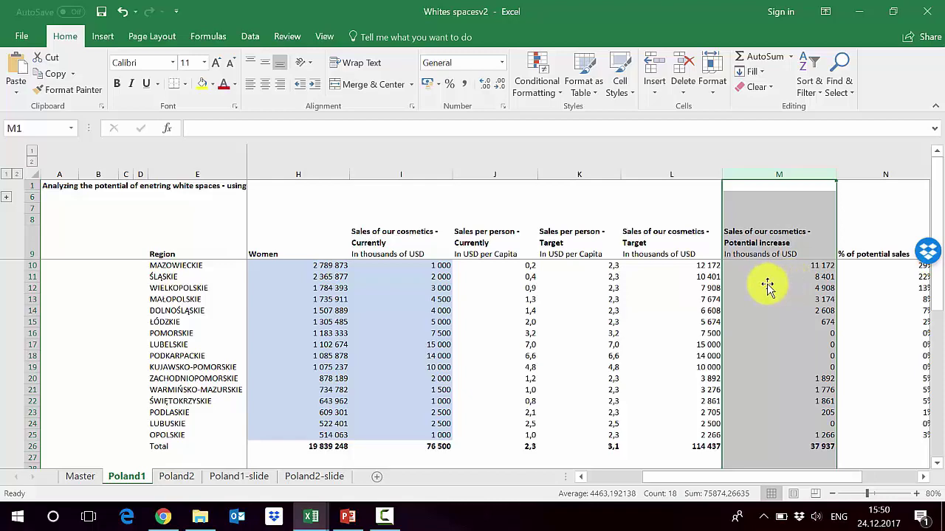
pyautogui.click(770, 308)
# Examine the % of potential sales column, checking the formulas for MAZOWIECKIE, ŚLĄSKIE and WIELKOPOLSKIE against the total potential increase.
pyautogui.hscroll(3, 772, 305)
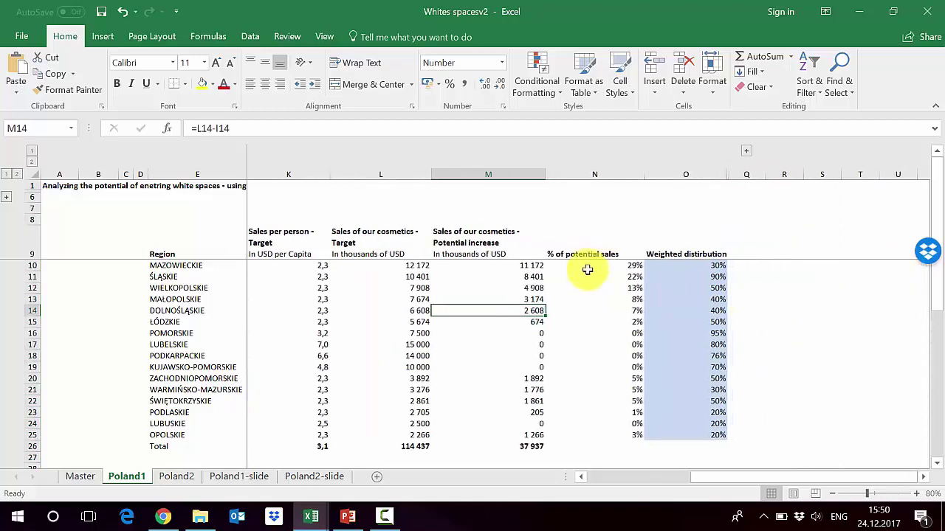
pyautogui.click(595, 170)
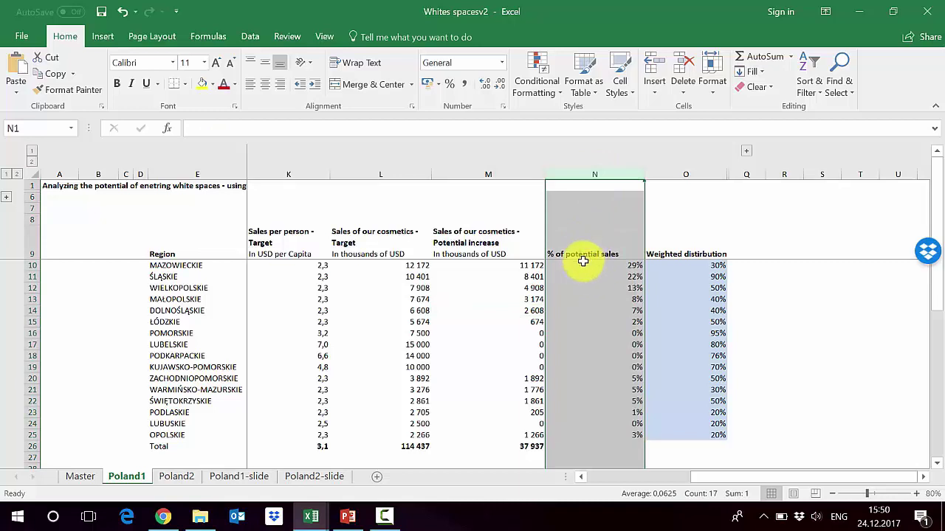
pyautogui.click(583, 261)
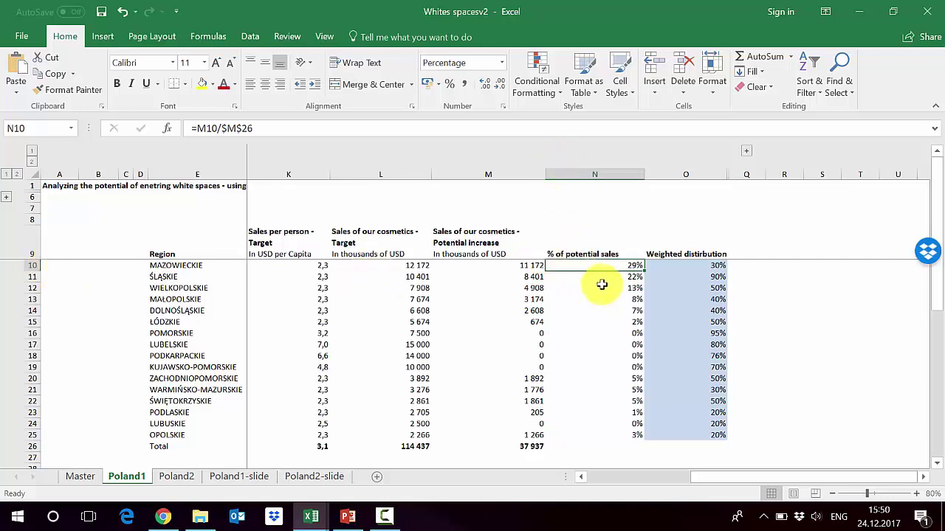
pyautogui.click(599, 279)
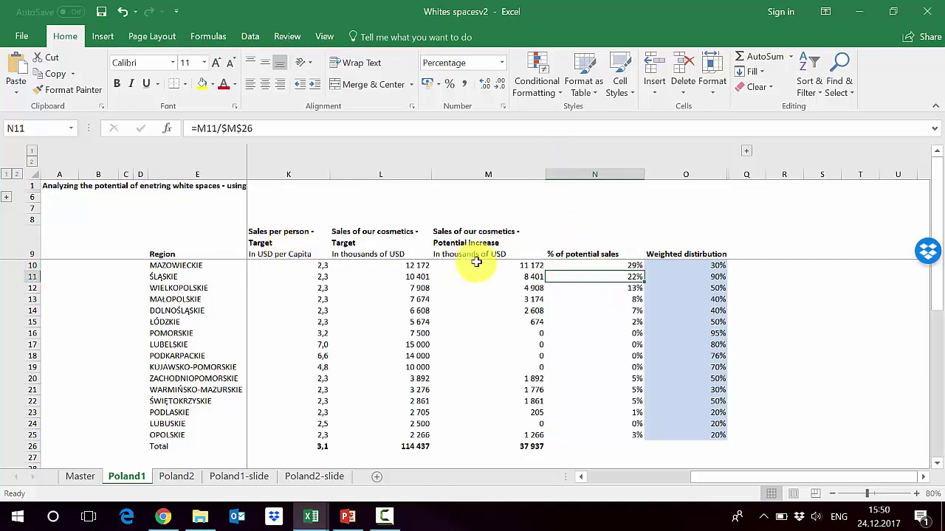
pyautogui.click(586, 287)
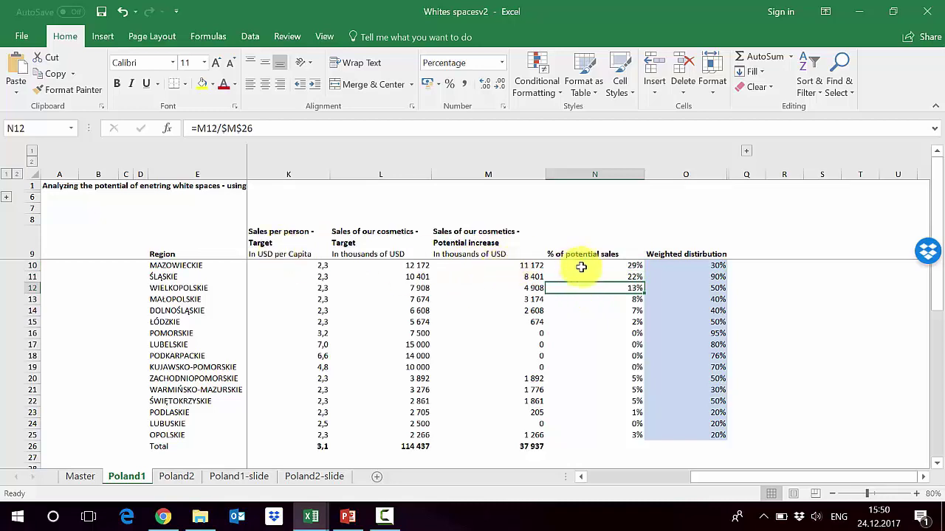
# Check the combined share of potential sales for MAZOWIECKIE, ŚLĄSKIE and WIELKOPOLSKIE in N10:N12, and compare it with the ŁÓDZKIE share.
pyautogui.click(581, 266)
pyautogui.moveTo(581, 267); pyautogui.dragTo(581, 285)
pyautogui.moveTo(581, 286); pyautogui.dragTo(581, 286)
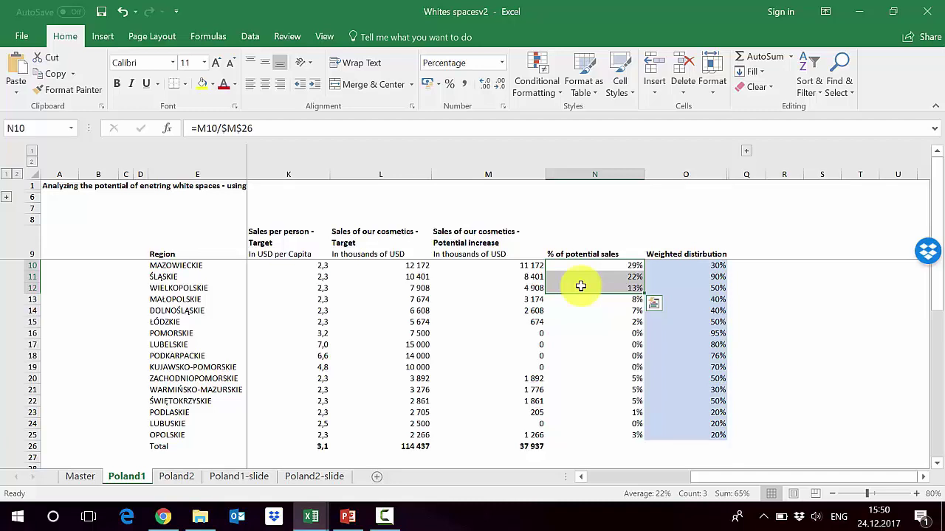
pyautogui.click(606, 322)
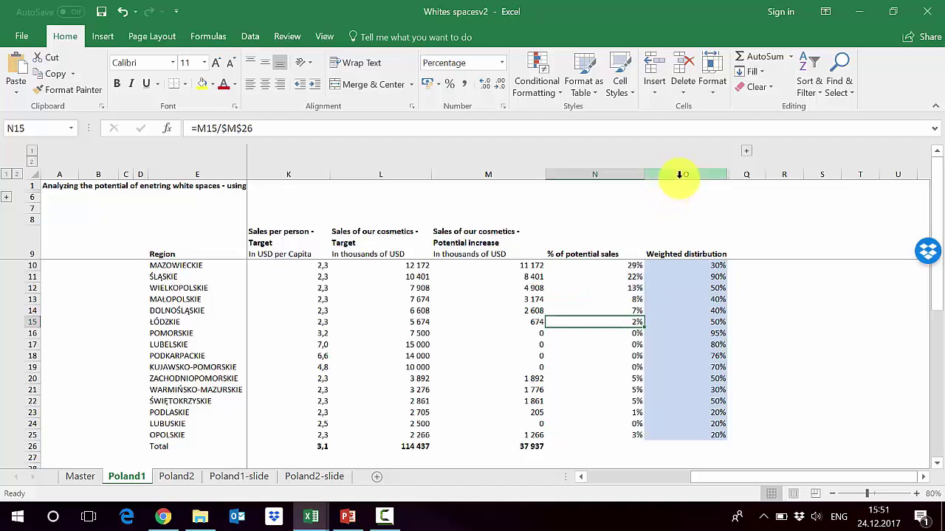
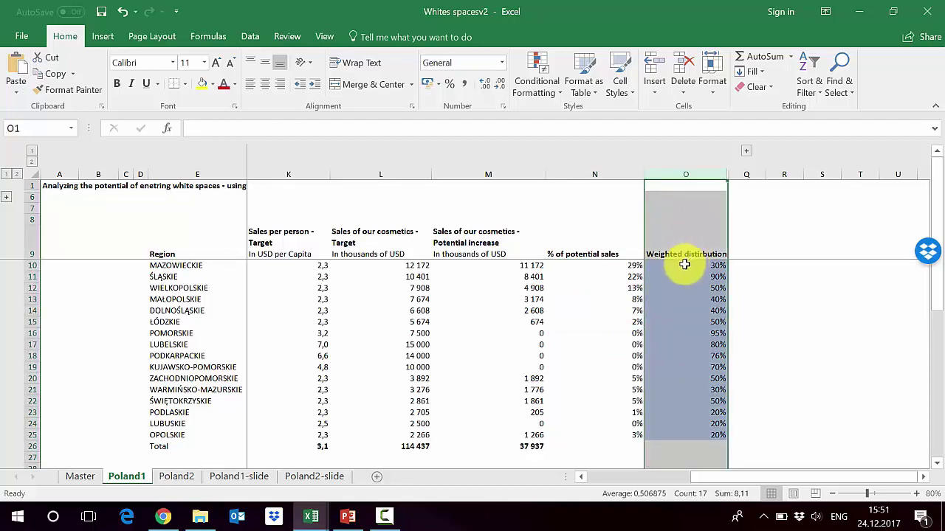
# Review the weighted distribution values by region, starting from the MAZOWIECKIE row in O10.
pyautogui.click(685, 265)
pyautogui.hotkey('ctrl', 'shift', 'Down')
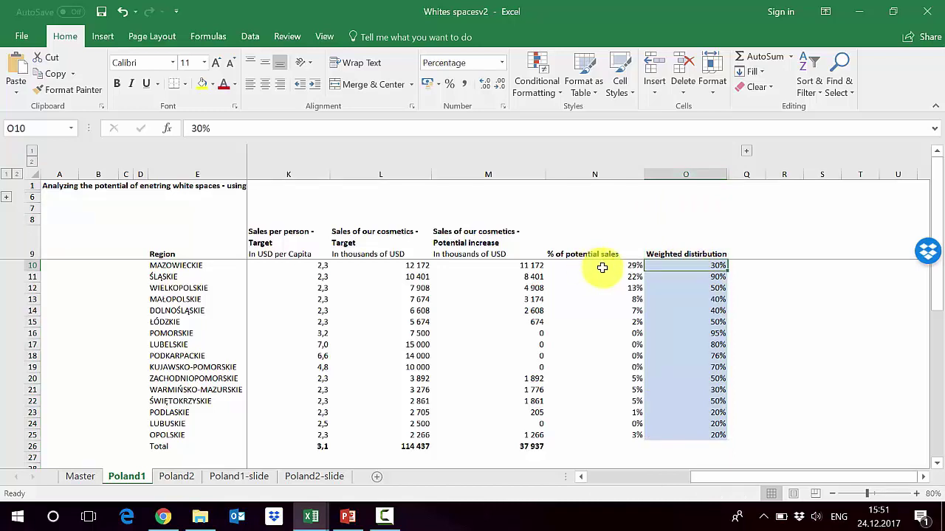
pyautogui.press('Return')
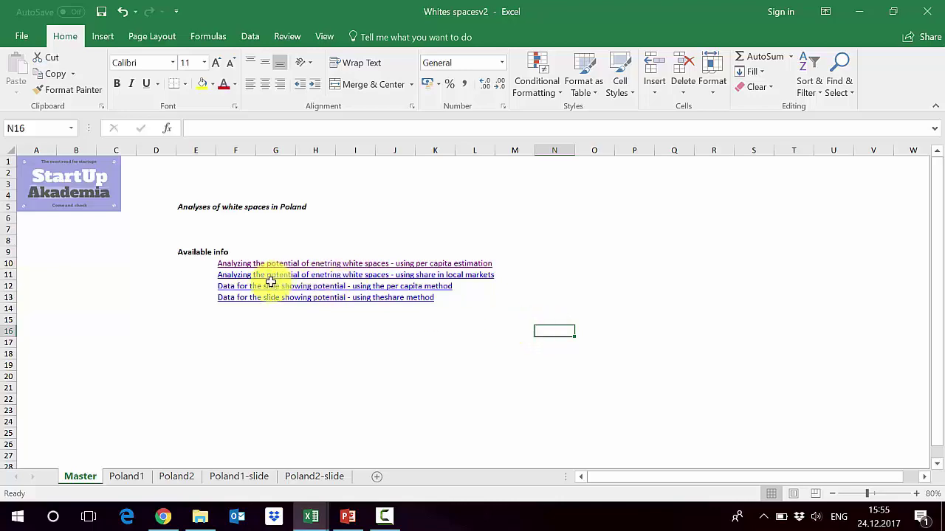
# Open the white-spaces potential analysis using share in local markets from the Master sheet's list of available info.
pyautogui.click(233, 276)
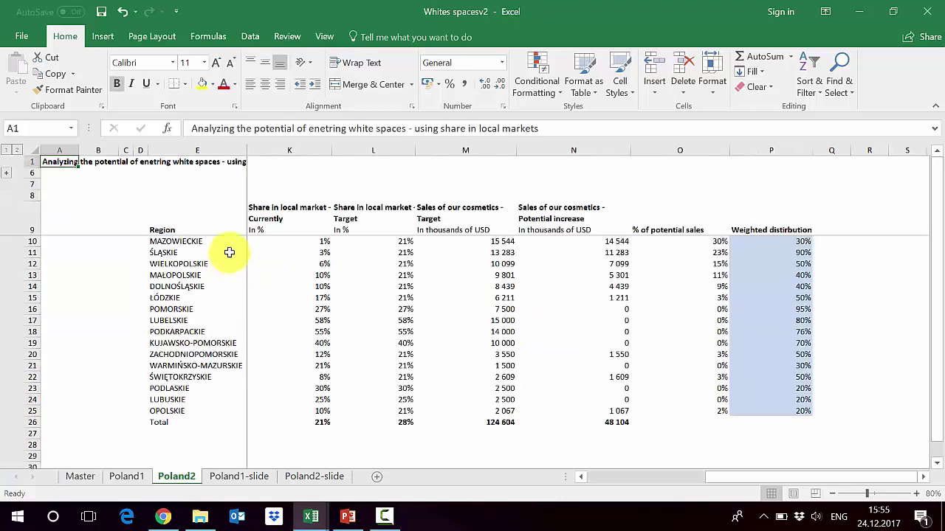
pyautogui.click(229, 252)
pyautogui.click(295, 257)
pyautogui.press('Right')
pyautogui.press('Left')
pyautogui.press('Left')
pyautogui.press('Left')
pyautogui.press('Left')
pyautogui.press('Left')
pyautogui.press('Left')
pyautogui.press('Left')
pyautogui.press('Left')
pyautogui.press('Left')
pyautogui.press('Left')
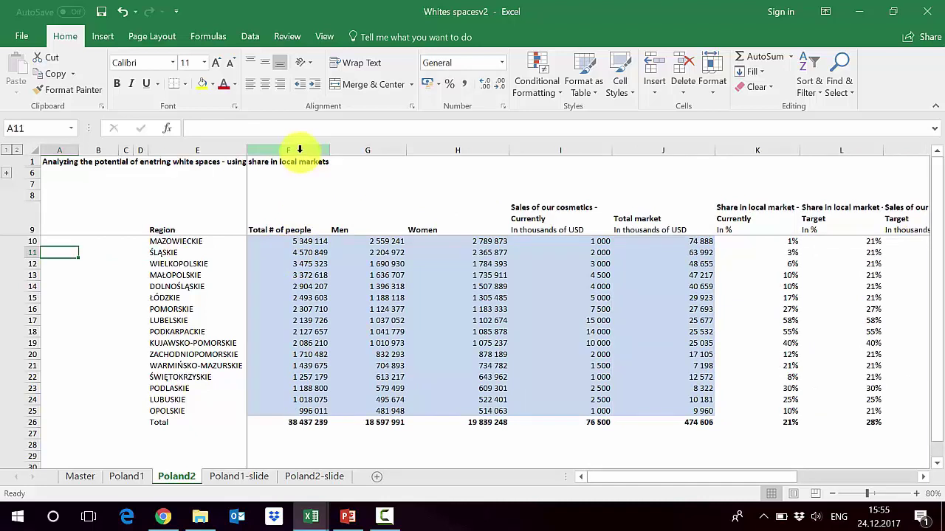
# Review the region, total population and current cosmetics sales columns on Poland2, and check the total market sum formula in J26.
pyautogui.click(222, 141)
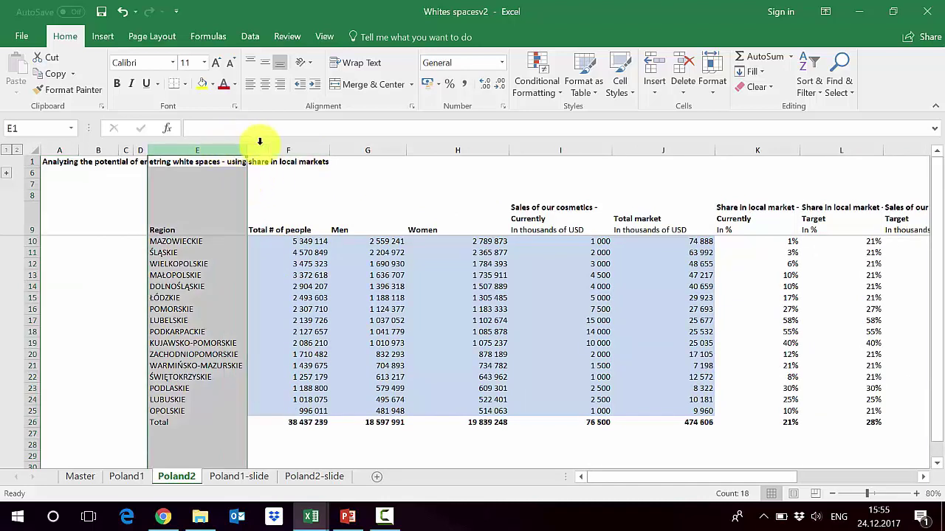
pyautogui.click(281, 141)
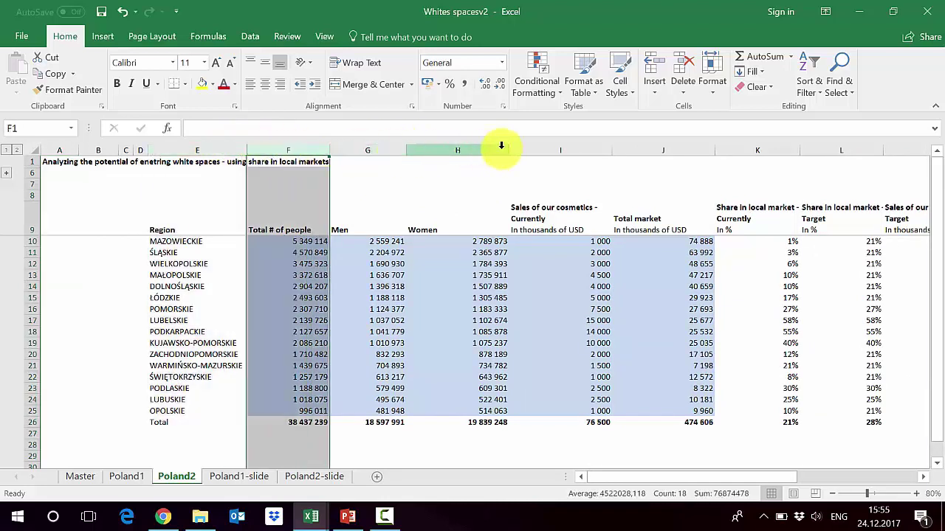
pyautogui.click(563, 148)
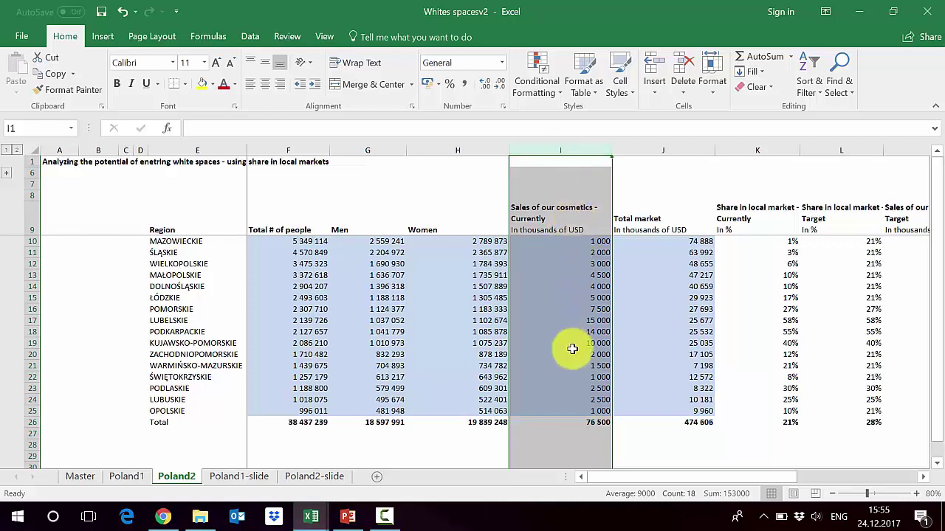
pyautogui.click(659, 421)
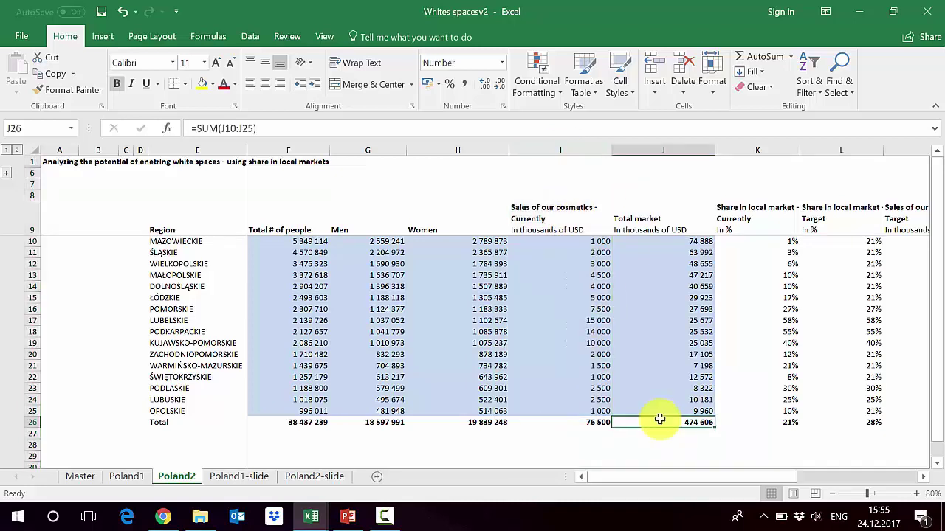
pyautogui.doubleClick(659, 421)
pyautogui.press('Return')
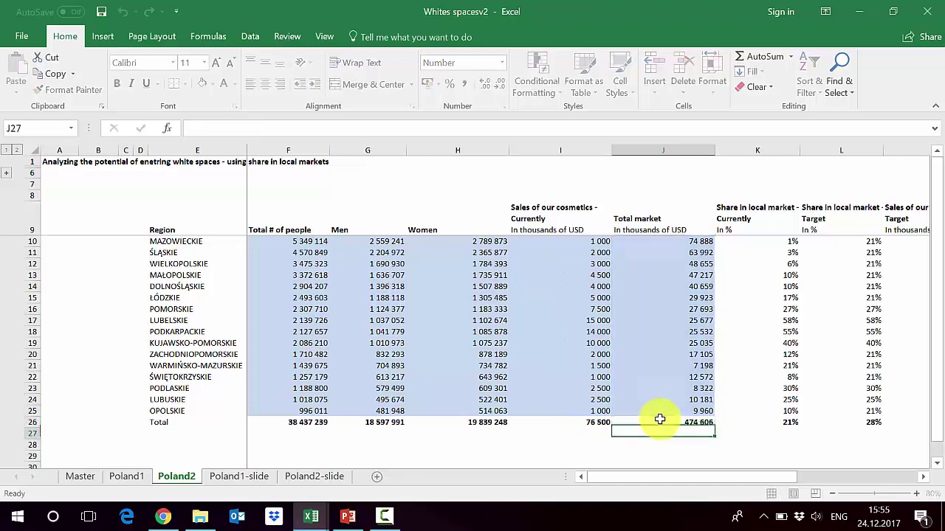
# Check the total market value for the MAZOWIECKIE row in J10.
pyautogui.click(659, 242)
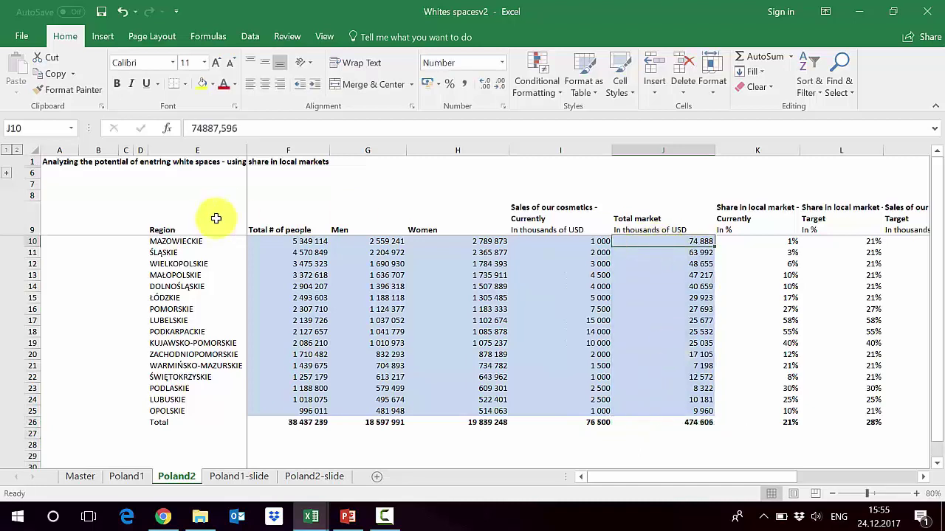
pyautogui.click(27, 241)
pyautogui.click(668, 241)
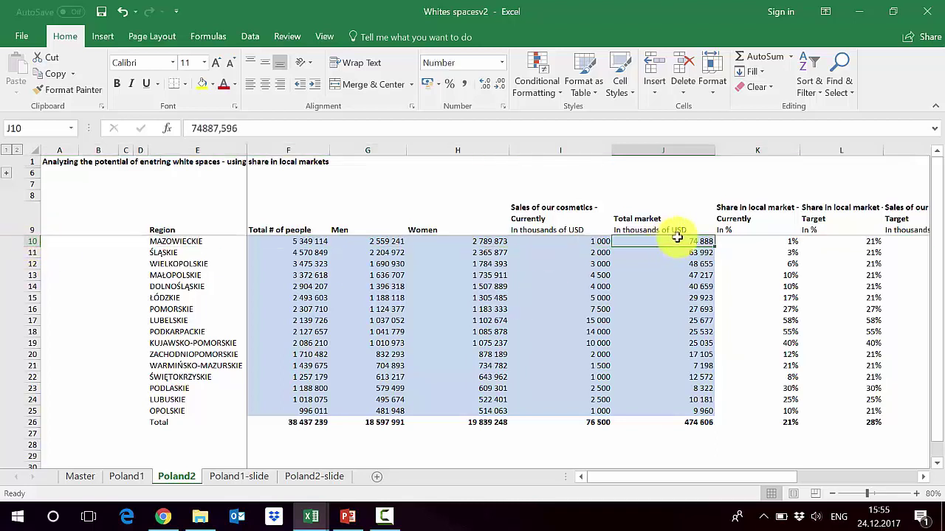
# Examine the current share in local market column, checking the formulas in K10, K18 and K17 and the average in K26.
pyautogui.click(780, 150)
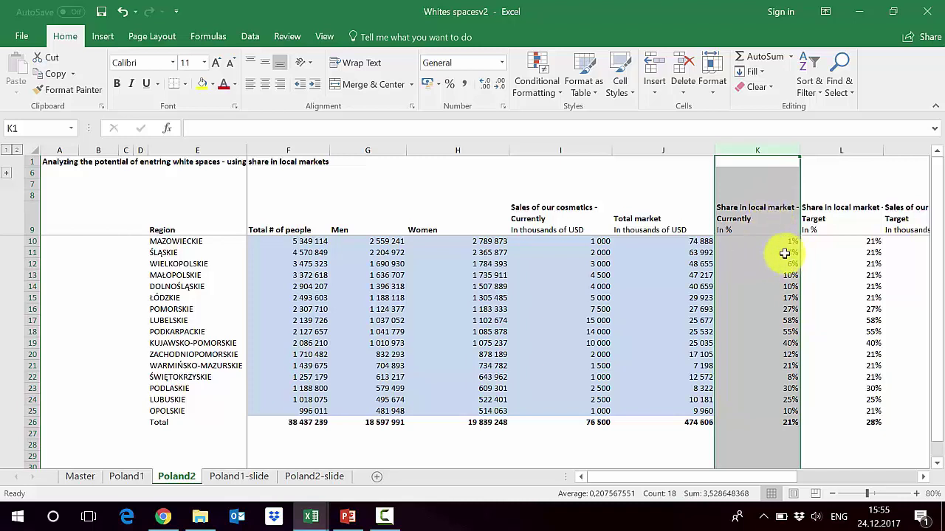
pyautogui.doubleClick(760, 243)
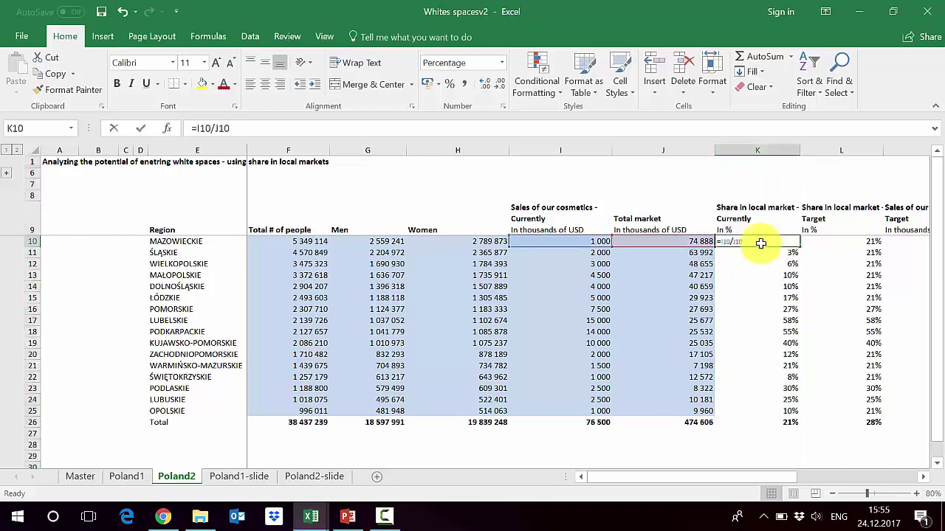
pyautogui.press('Return')
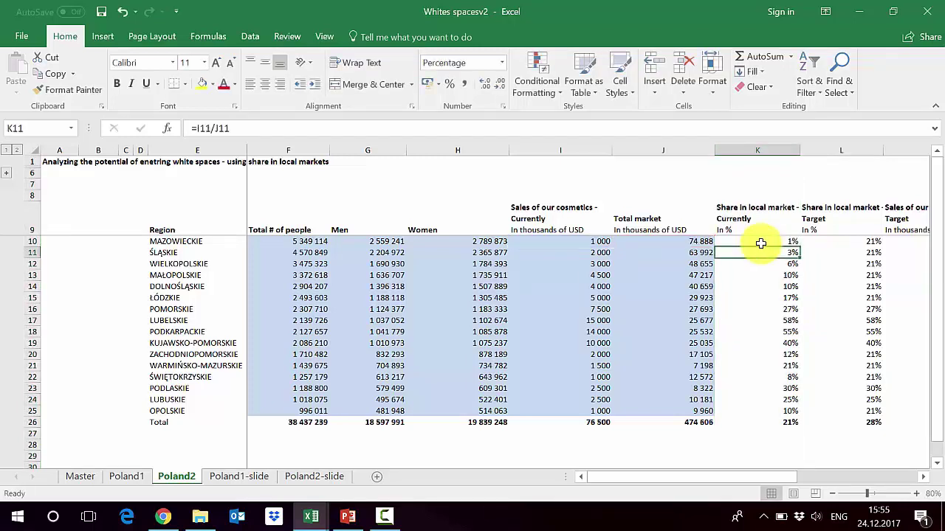
pyautogui.doubleClick(757, 330)
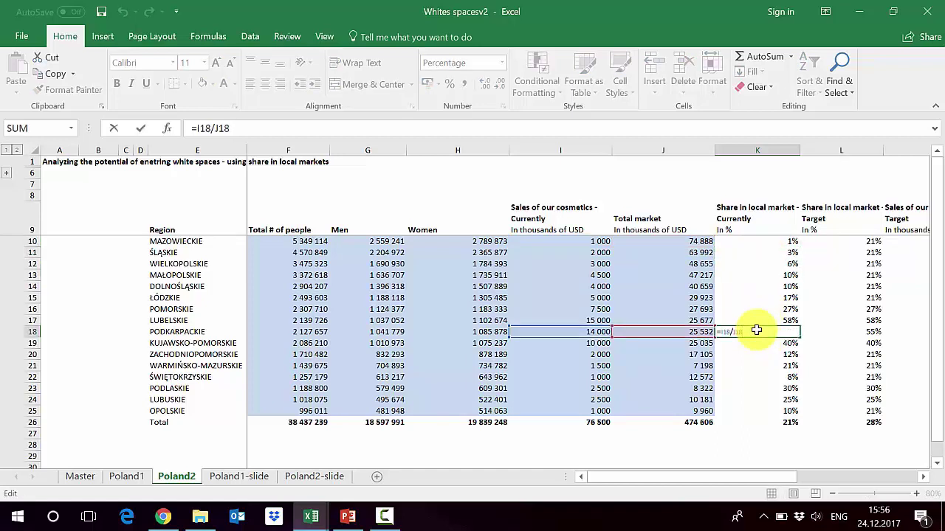
pyautogui.press('Return')
pyautogui.press('Up')
pyautogui.press('Up')
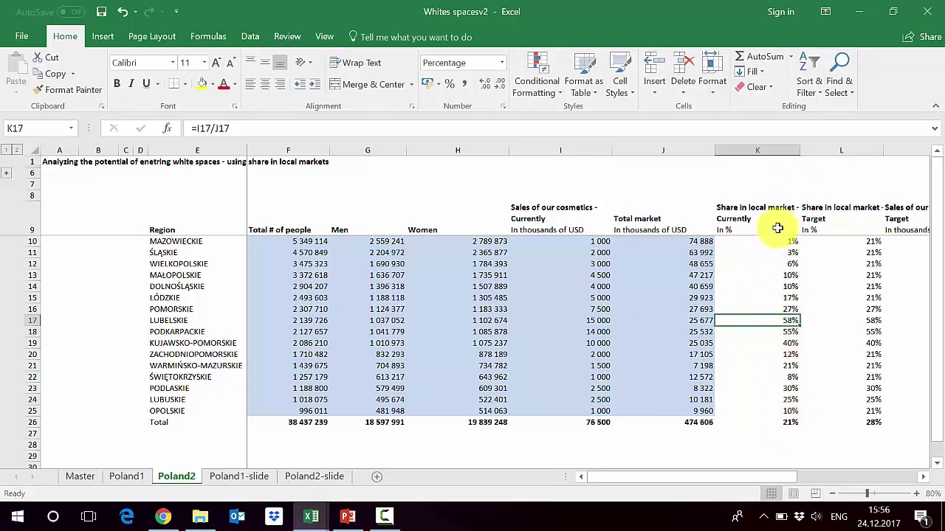
pyautogui.click(764, 426)
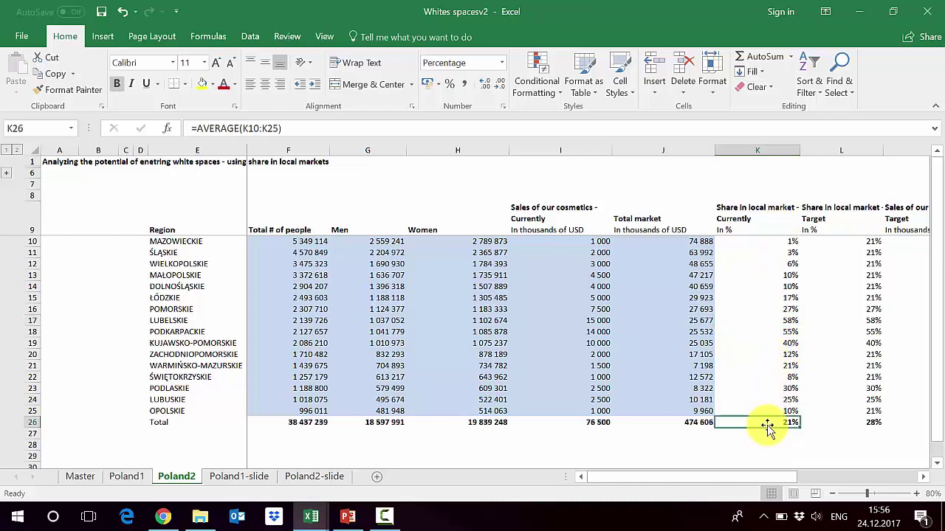
# Examine the target share in local market column, tracing L10's formula to the K26 average and checking the overall target in L26.
pyautogui.click(852, 149)
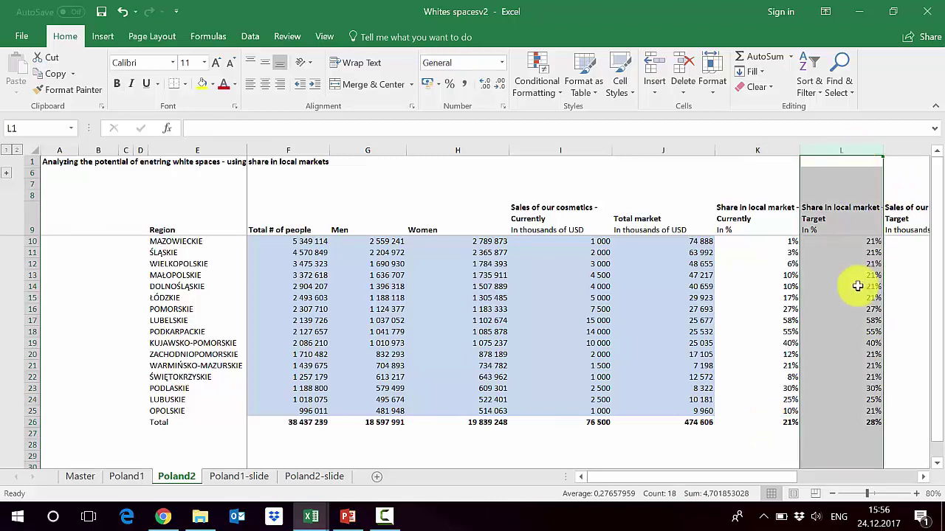
pyautogui.click(844, 241)
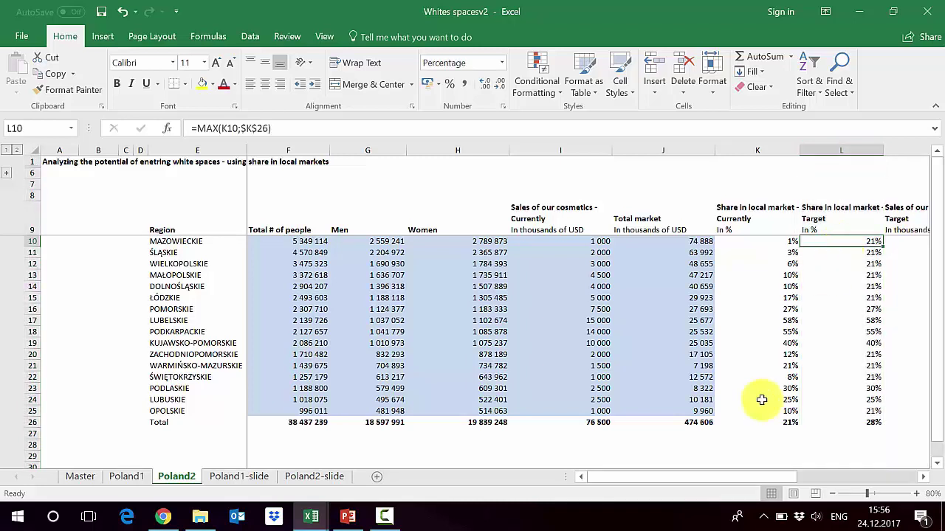
pyautogui.click(754, 422)
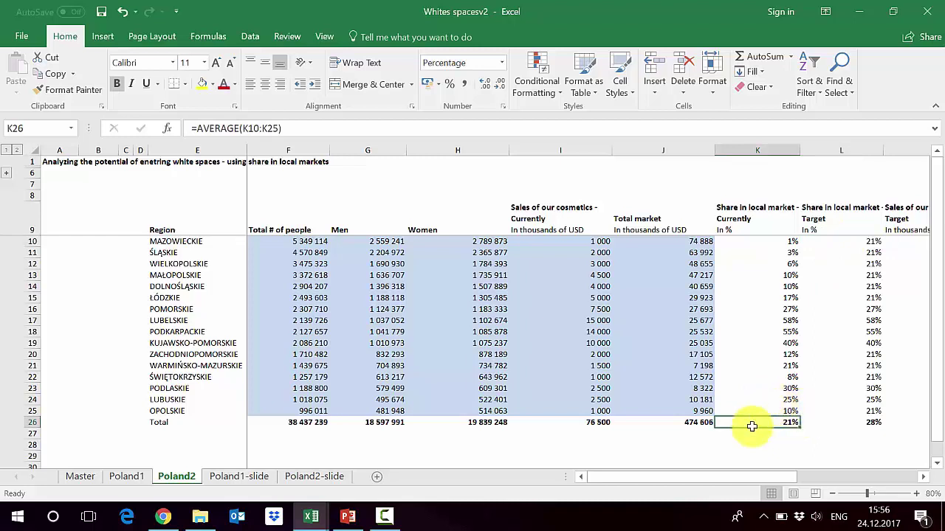
pyautogui.click(846, 240)
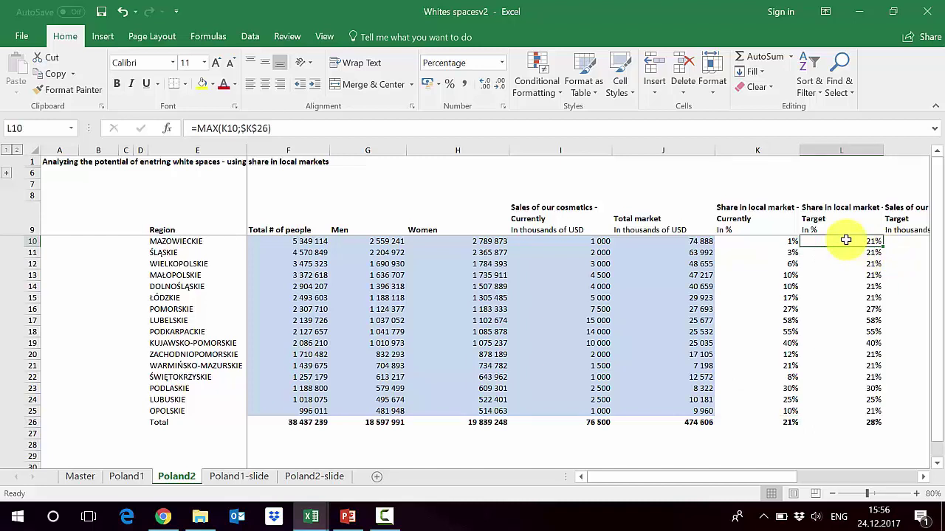
pyautogui.doubleClick(846, 240)
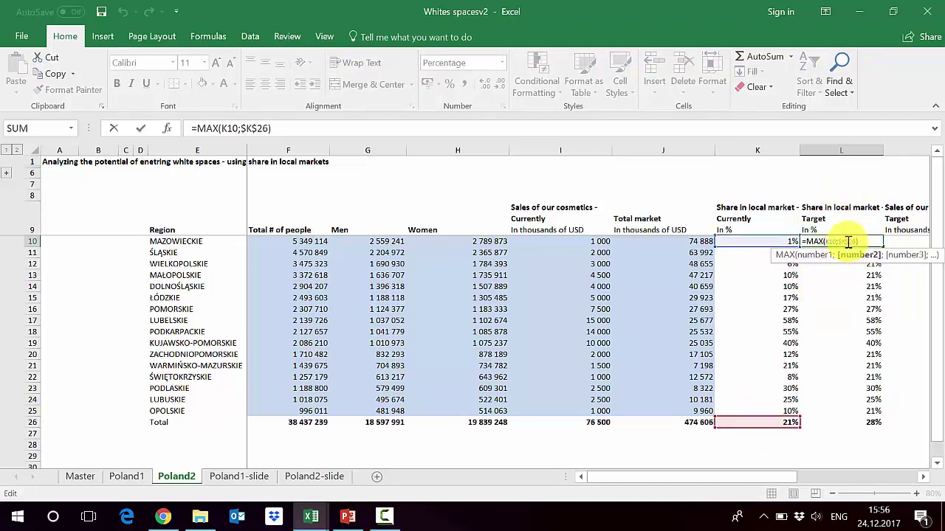
pyautogui.press('Return')
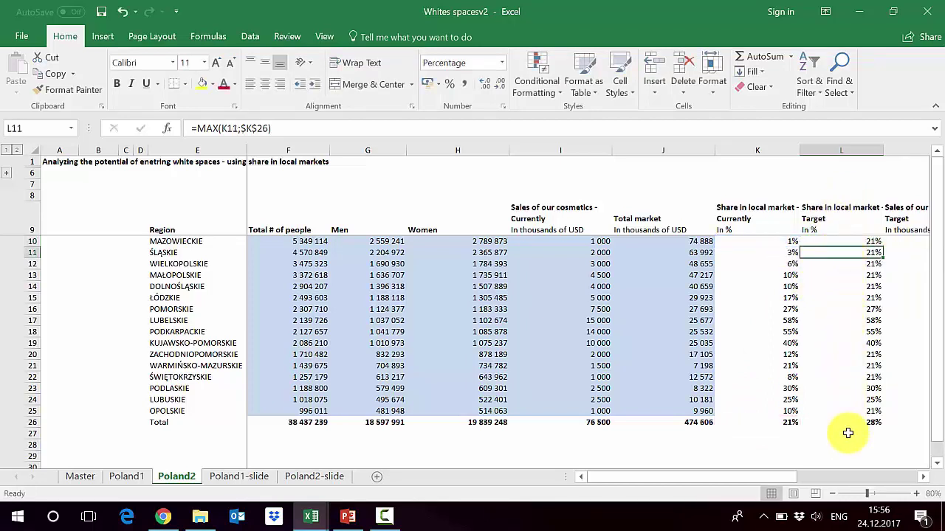
pyautogui.click(837, 422)
pyautogui.doubleClick(835, 422)
pyautogui.press('Return')
pyautogui.click(835, 422)
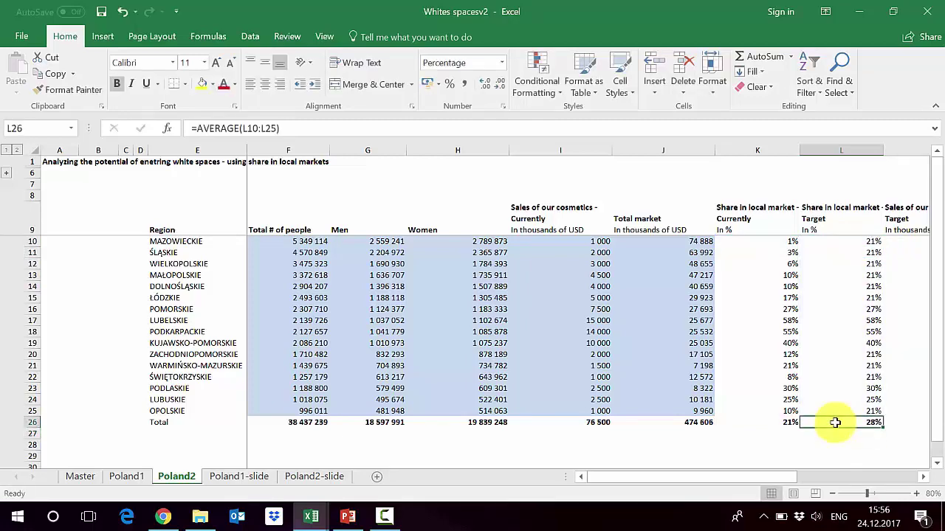
# Examine the target cosmetics sales column, tracing M10's formula to the target share and total market columns.
pyautogui.hscroll(2, 836, 423)
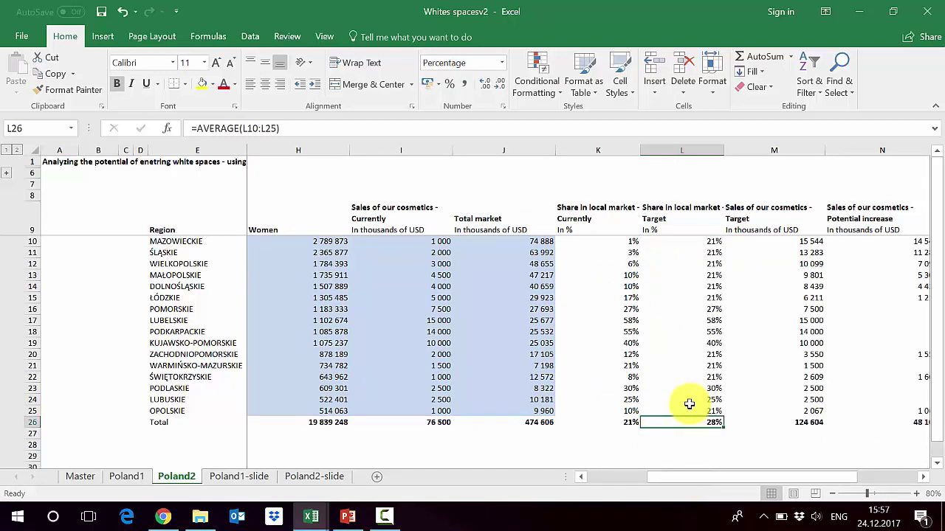
pyautogui.click(781, 151)
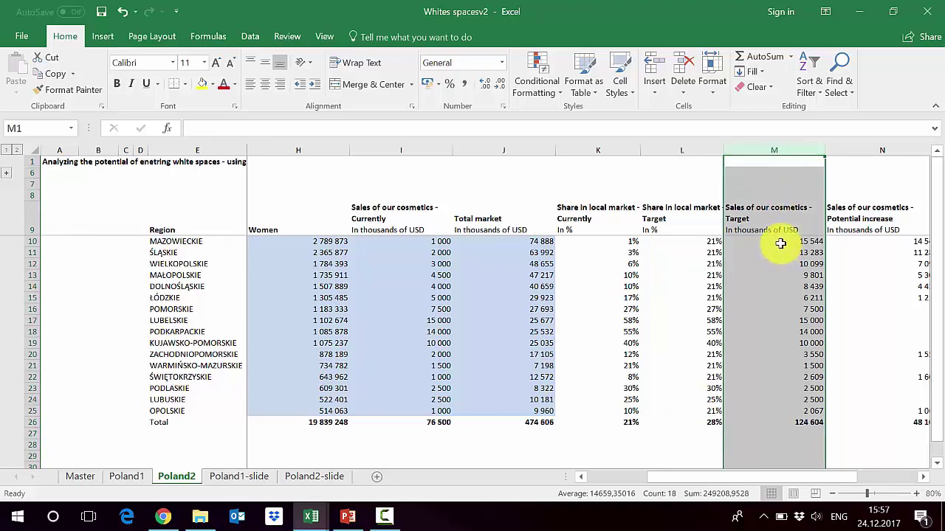
pyautogui.click(781, 244)
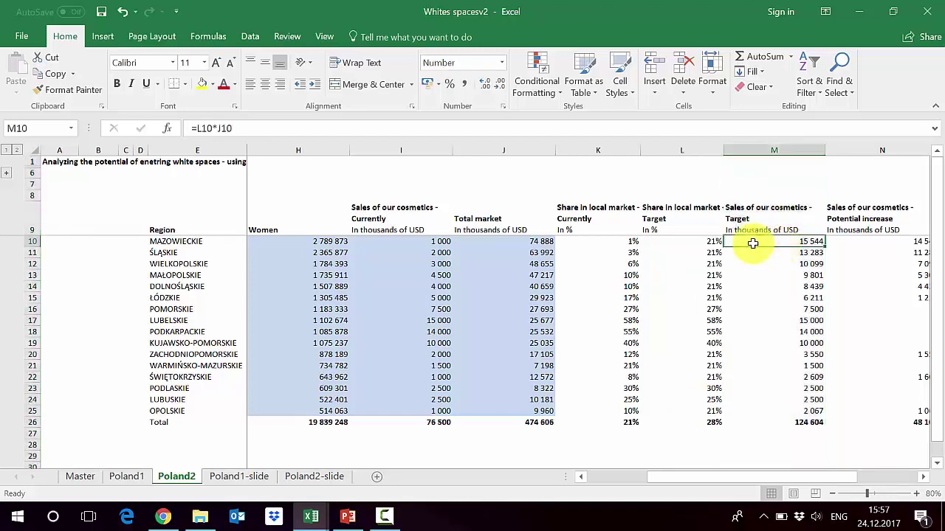
pyautogui.click(688, 241)
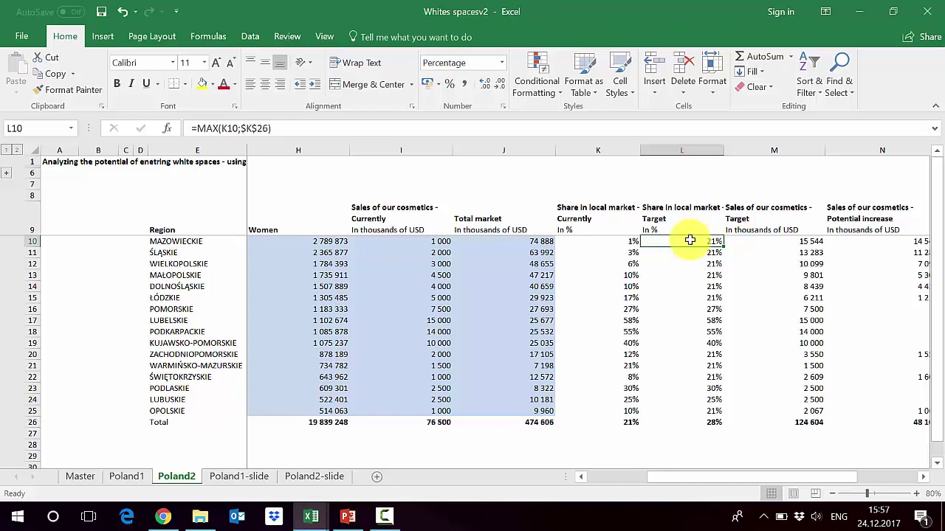
pyautogui.click(758, 242)
pyautogui.hotkey('ctrl', 'Down')
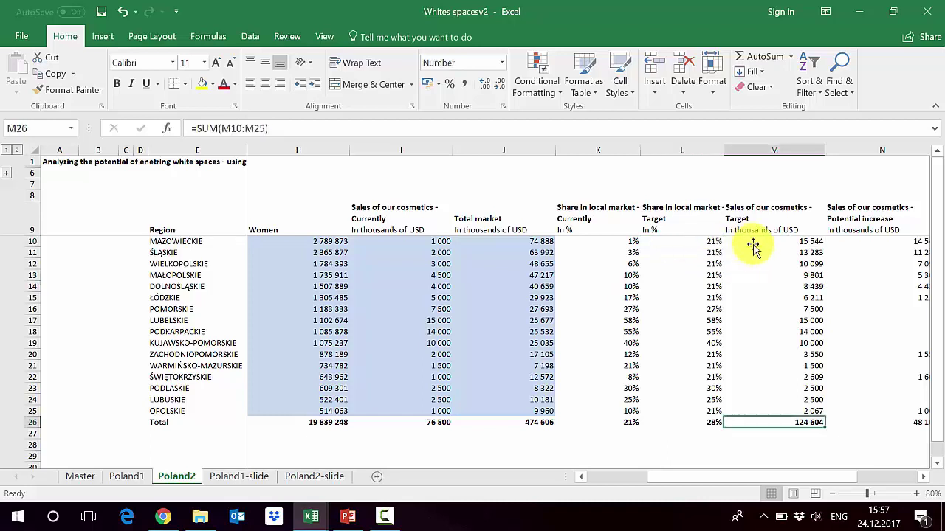
pyautogui.doubleClick(758, 242)
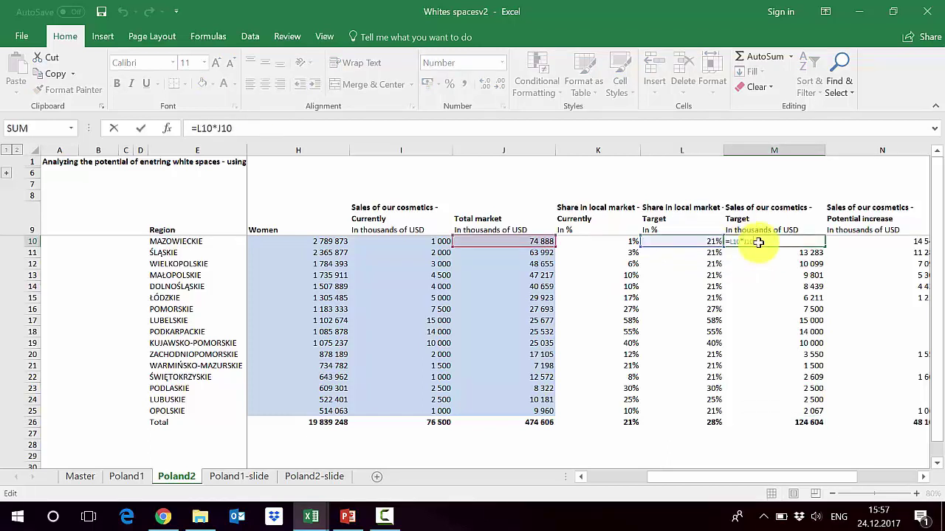
pyautogui.press('Return')
pyautogui.click(758, 242)
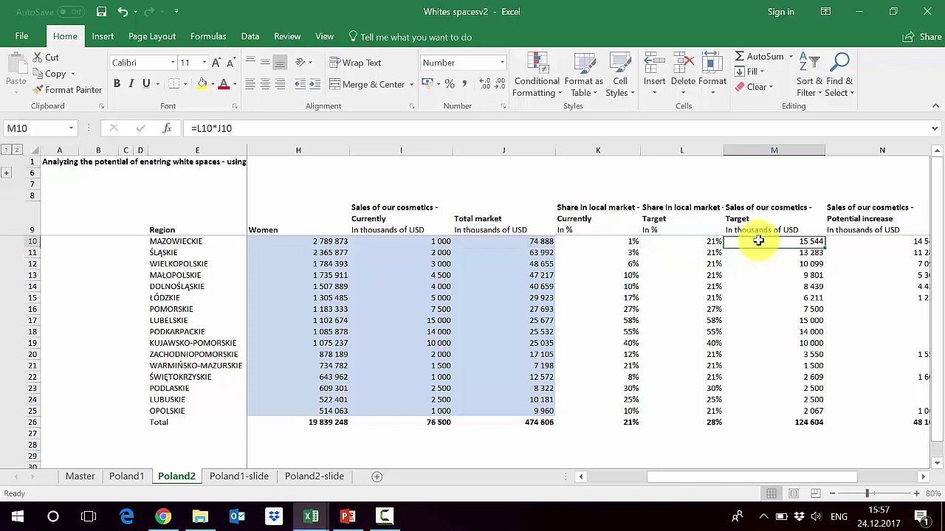
pyautogui.doubleClick(758, 242)
pyautogui.click(460, 150)
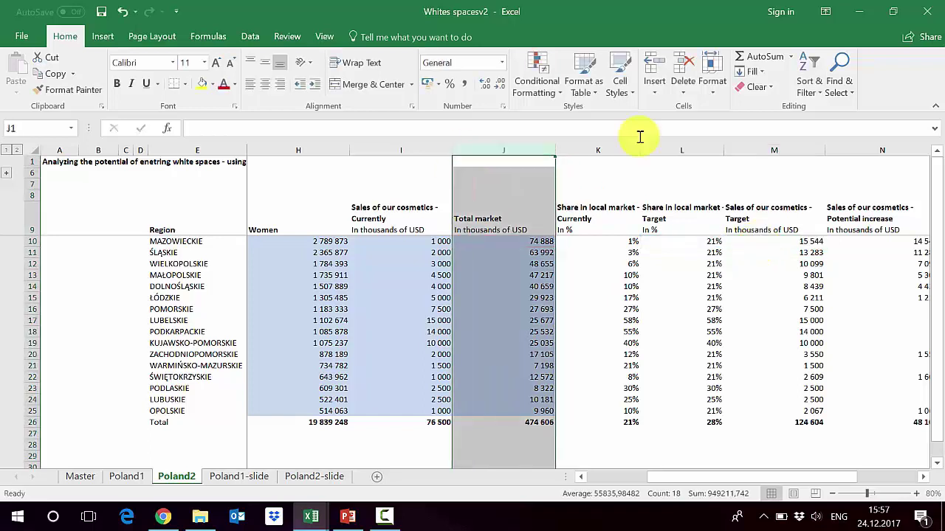
pyautogui.click(667, 144)
pyautogui.click(757, 263)
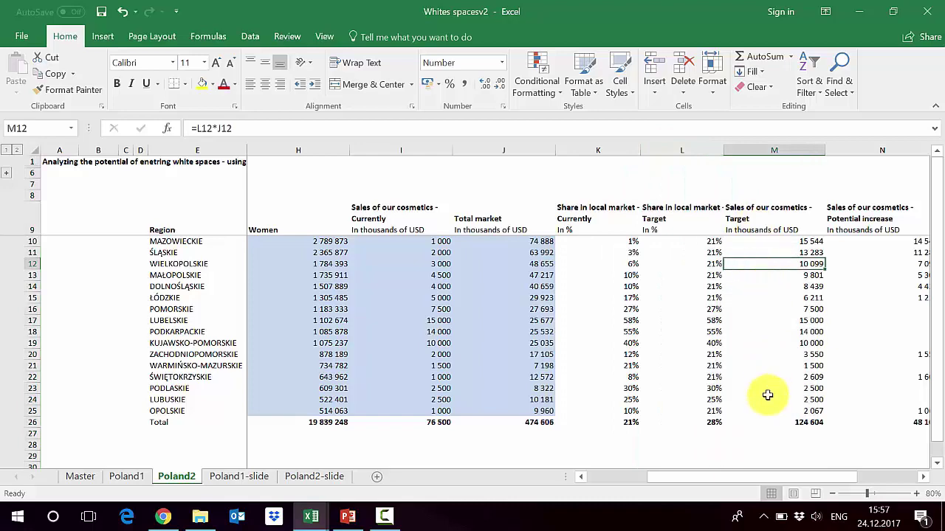
# Compare the target sales total in M26 with the current sales total in I26.
pyautogui.click(761, 420)
pyautogui.hscroll(1, 761, 420)
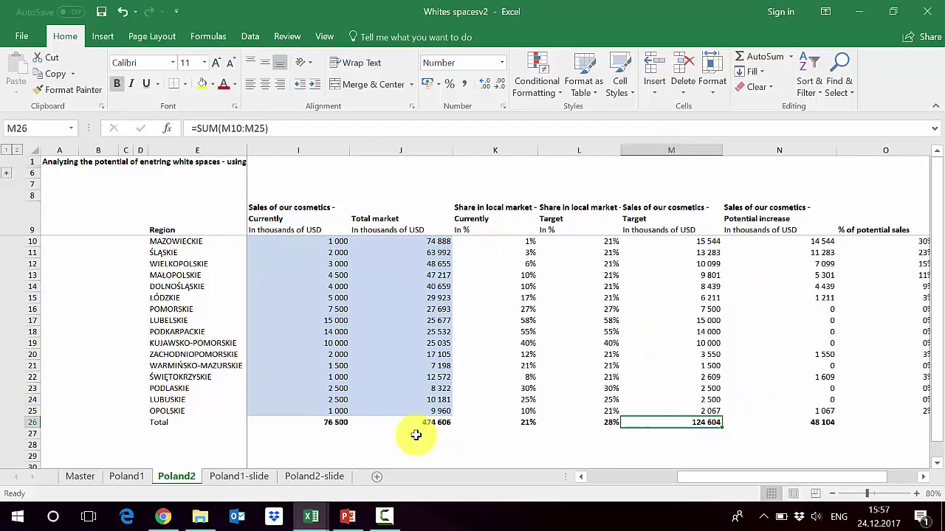
pyautogui.click(307, 424)
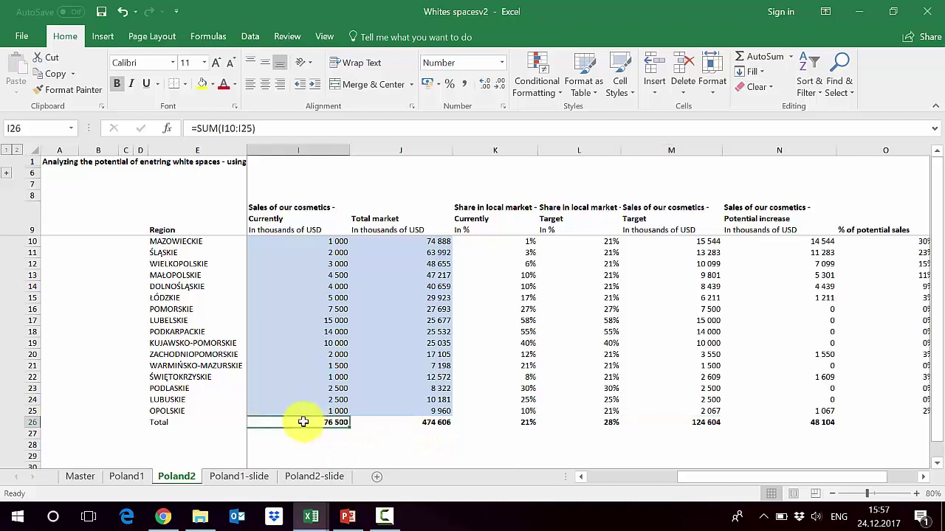
# Examine the potential sales increase column, checking the formulas for MAZOWIECKIE and ŚLĄSKIE in N10:N11 and the total in N26.
pyautogui.click(700, 145)
pyautogui.click(776, 146)
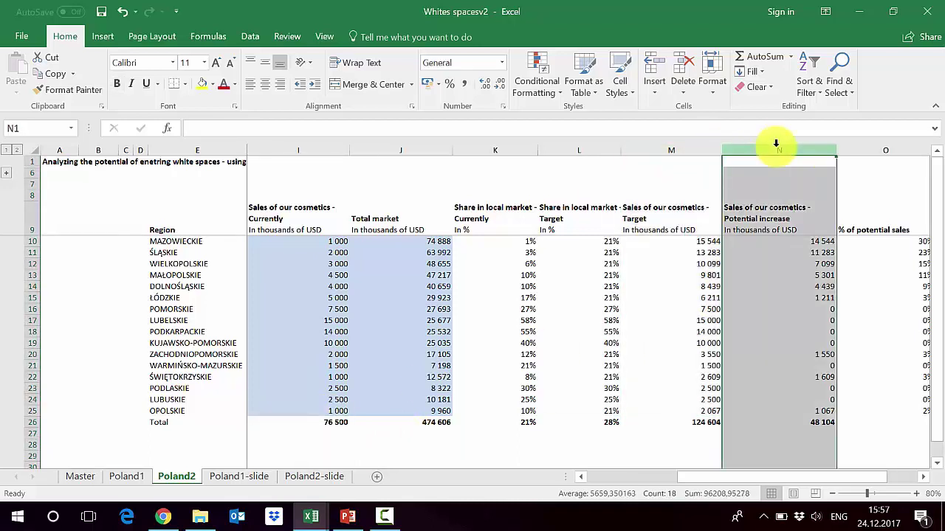
pyautogui.click(784, 243)
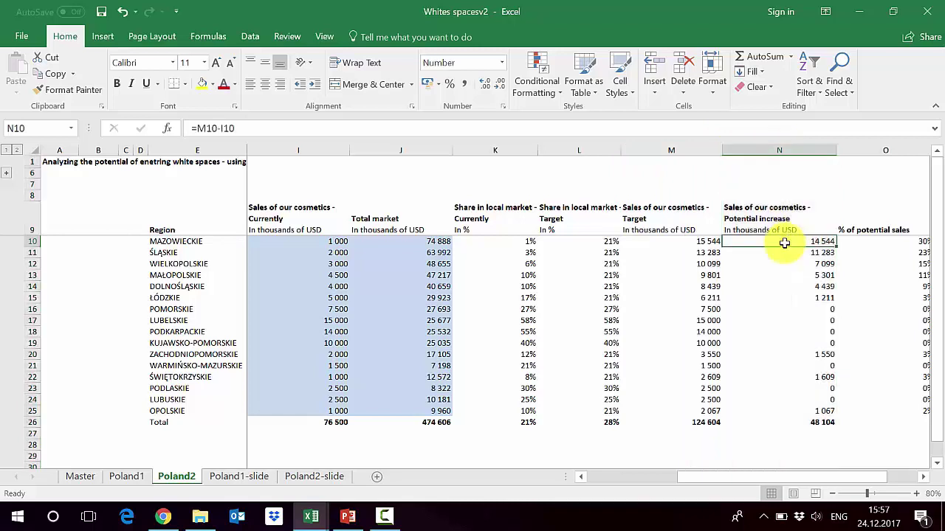
pyautogui.doubleClick(784, 243)
pyautogui.press('Return')
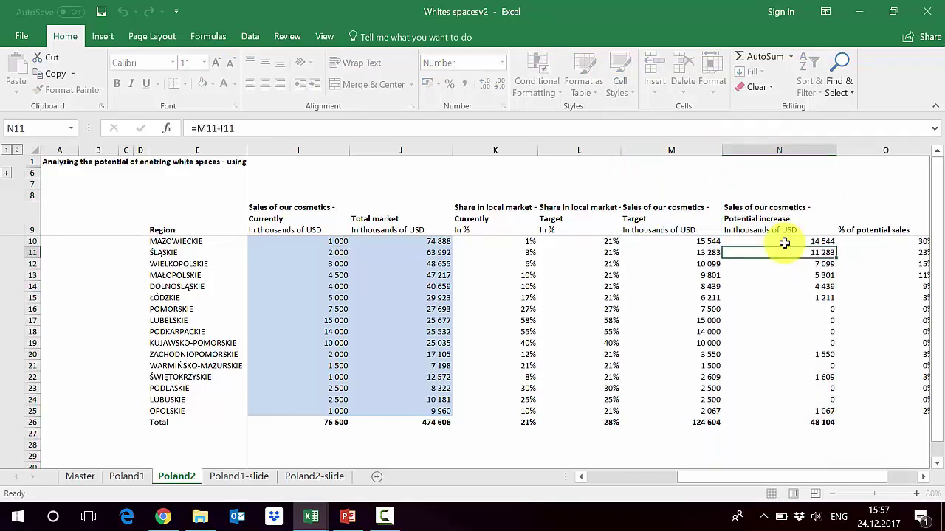
pyautogui.click(26, 252)
pyautogui.click(791, 252)
pyautogui.click(781, 423)
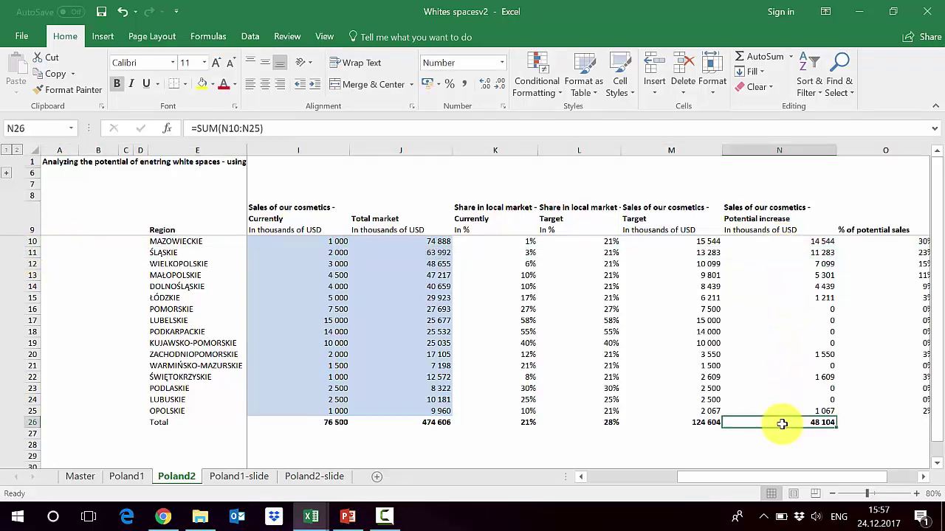
# Review the % of potential sales column, checking the shares of MAZOWIECKIE and ŚLĄSKIE in O10:O11.
pyautogui.hscroll(3, 782, 424)
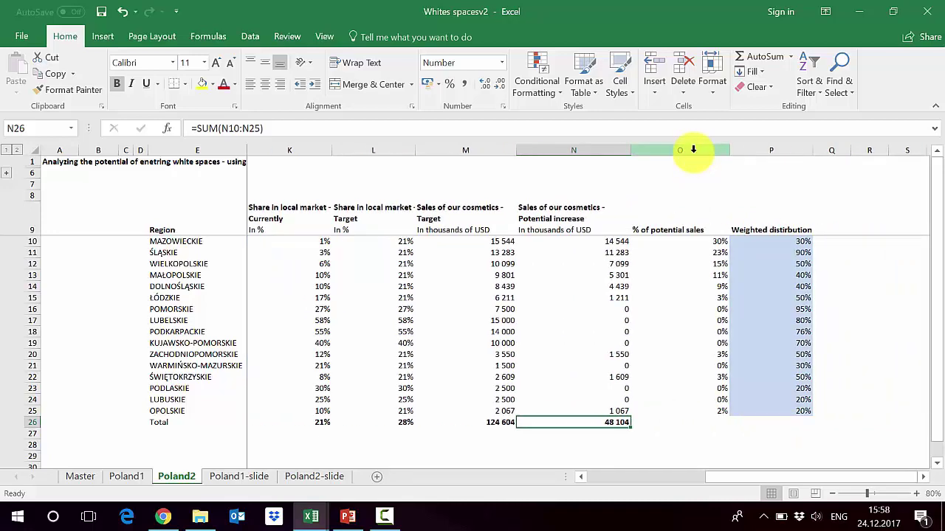
pyautogui.click(693, 150)
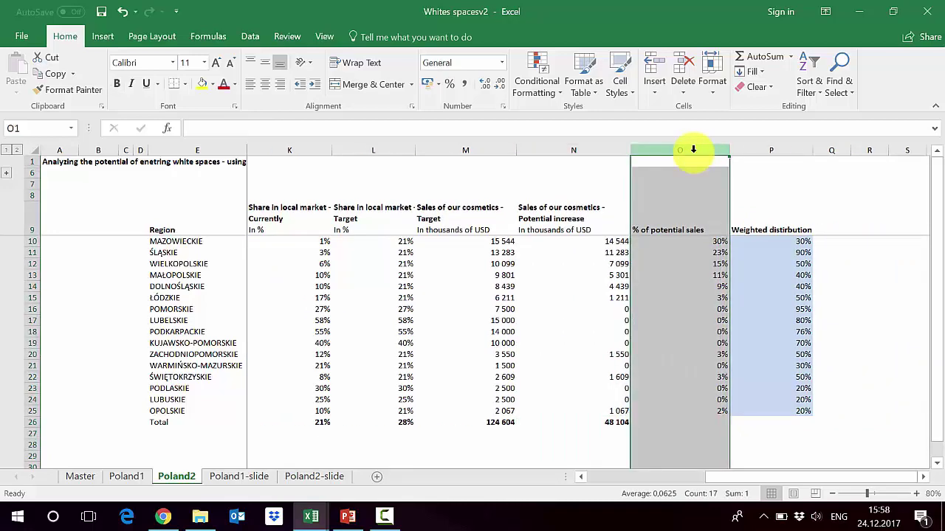
pyautogui.click(699, 243)
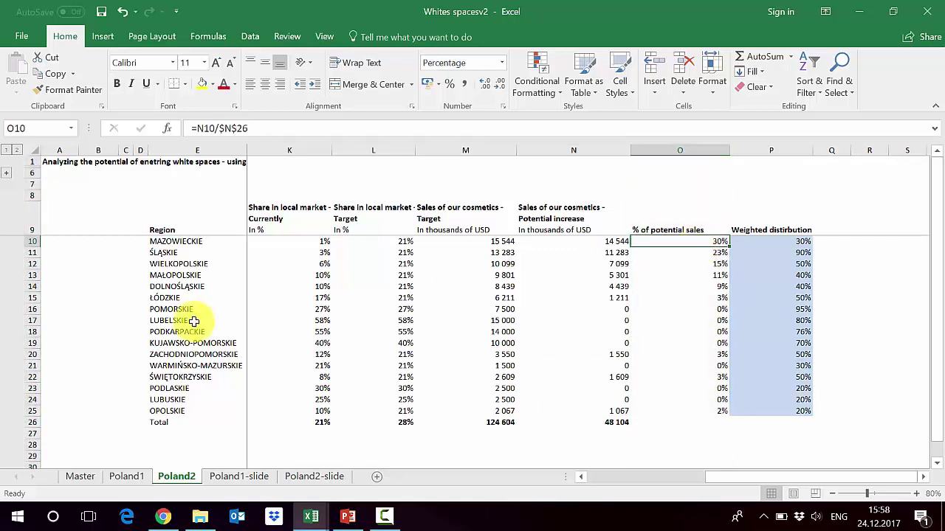
pyautogui.click(31, 241)
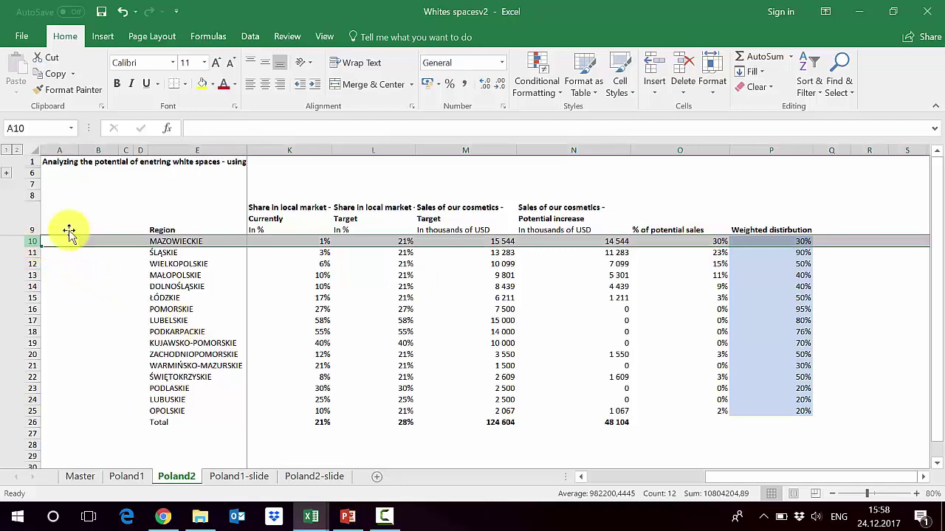
pyautogui.click(696, 243)
pyautogui.click(696, 256)
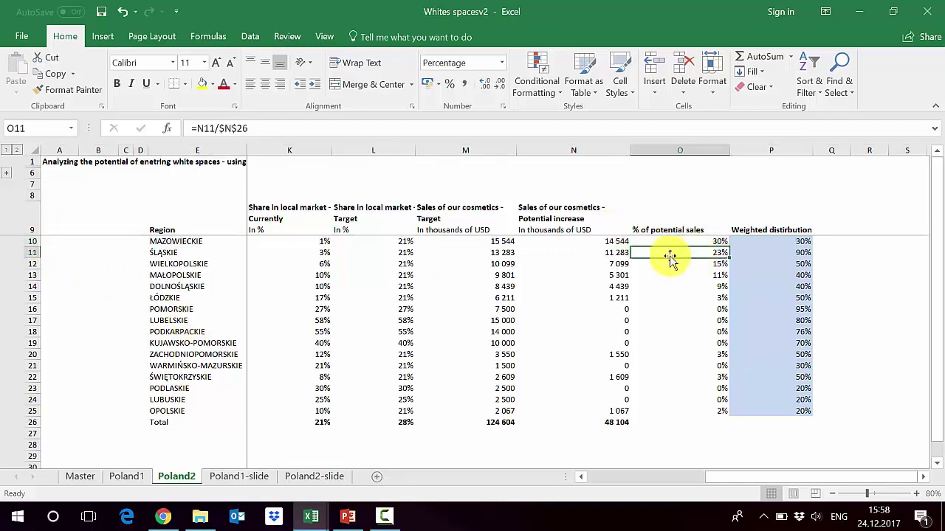
# Review ŚLĄSKIE's row and its % of potential sales in O11, and examine the weighted distribution column from P10.
pyautogui.click(34, 252)
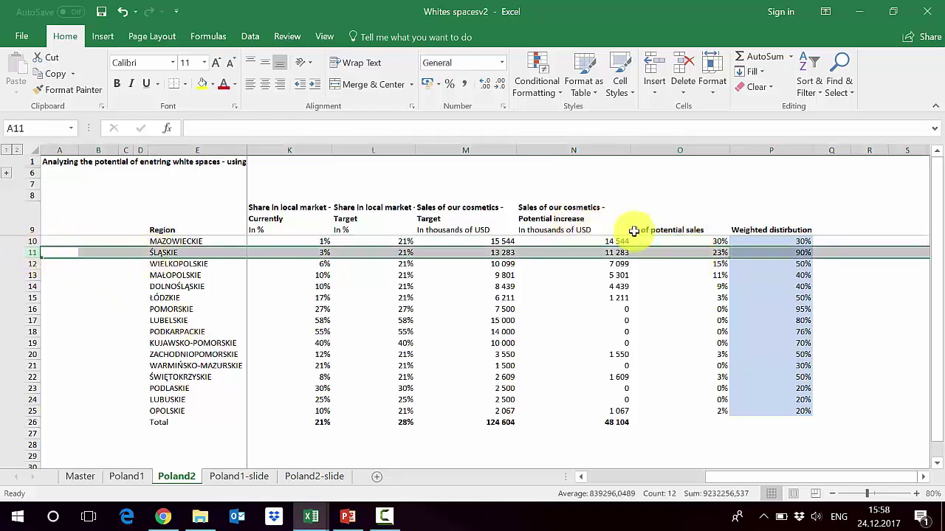
pyautogui.click(680, 252)
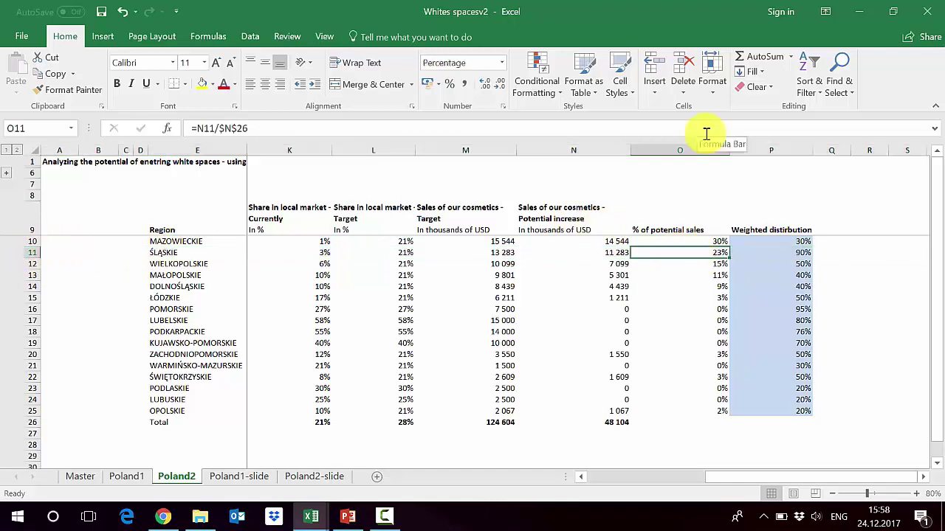
pyautogui.click(765, 148)
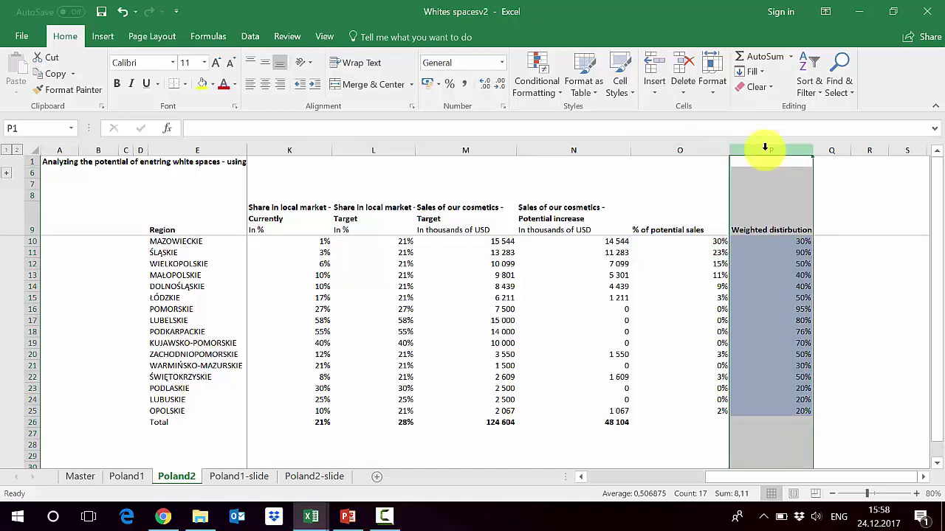
pyautogui.click(759, 242)
pyautogui.hotkey('ctrl', 'shift', 'Down')
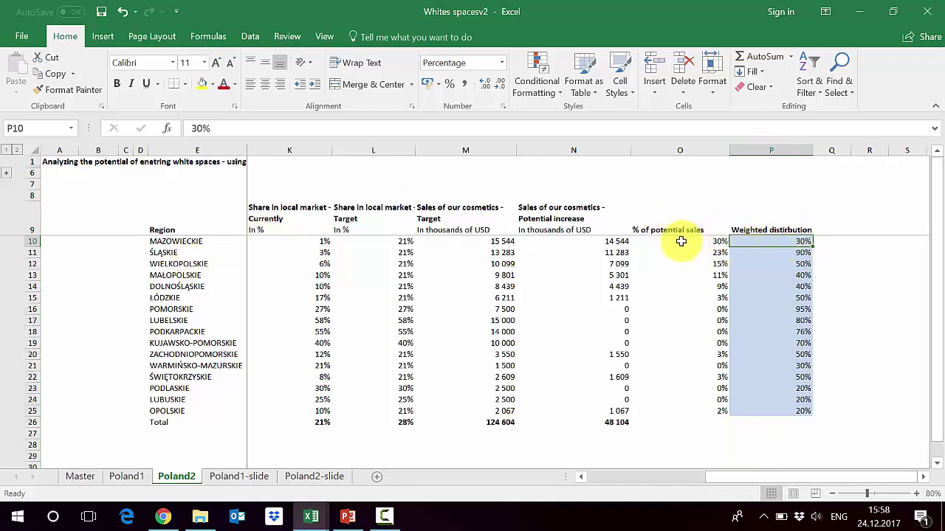
# Compare MAZOWIECKIE's target local market share in L10 with its weighted distribution in P10.
pyautogui.click(368, 243)
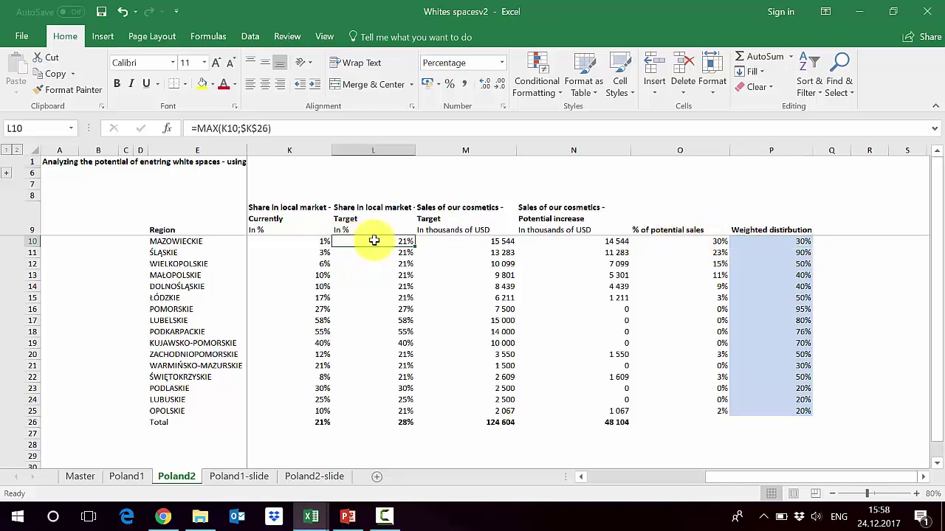
pyautogui.click(380, 150)
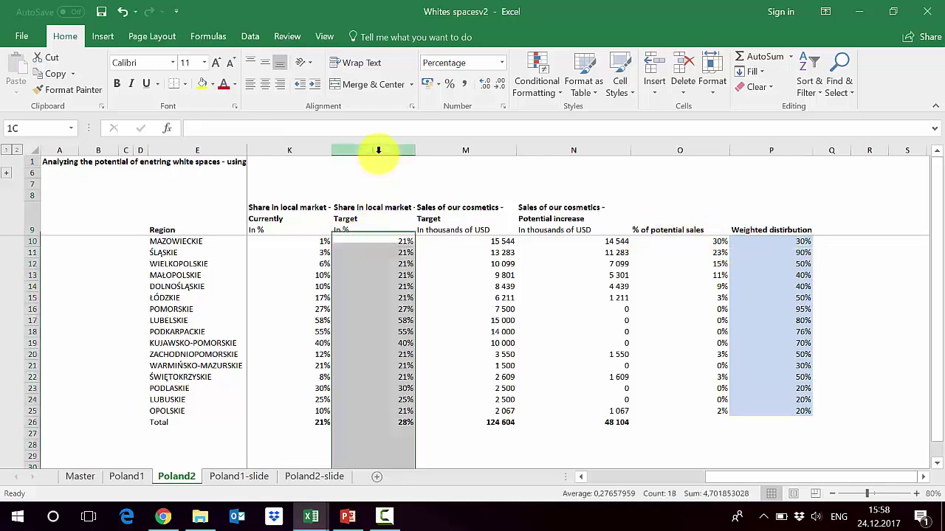
pyautogui.click(382, 243)
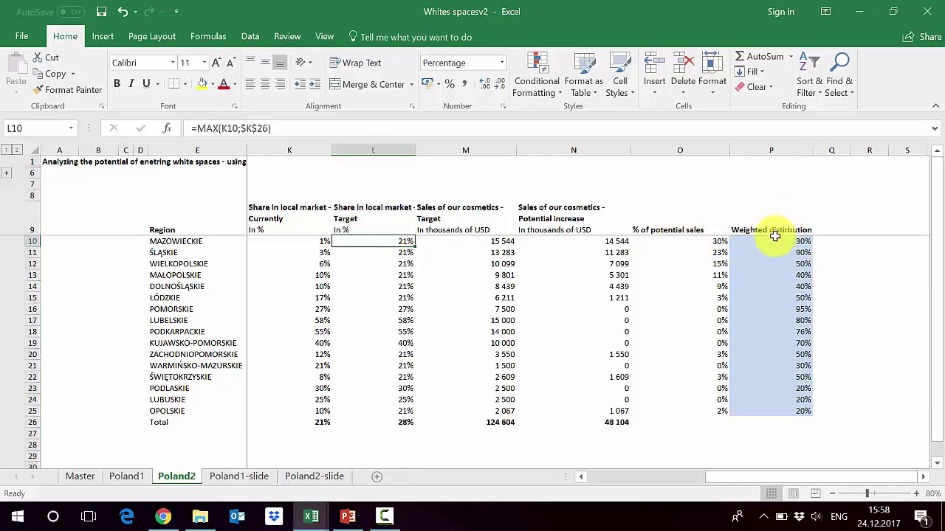
pyautogui.click(770, 241)
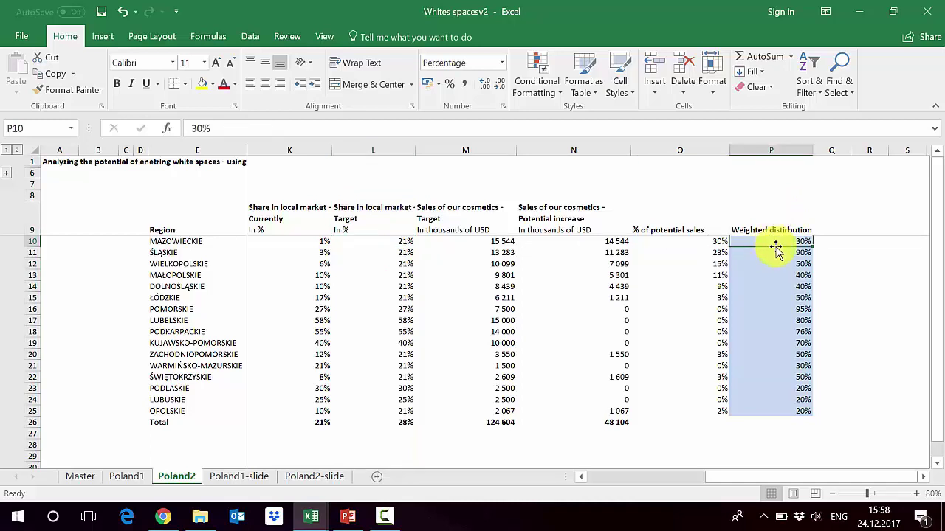
# Compare ŚLĄSKIE's weighted distribution in P11 with its current and target local market shares in K11 and L11.
pyautogui.press('Return')
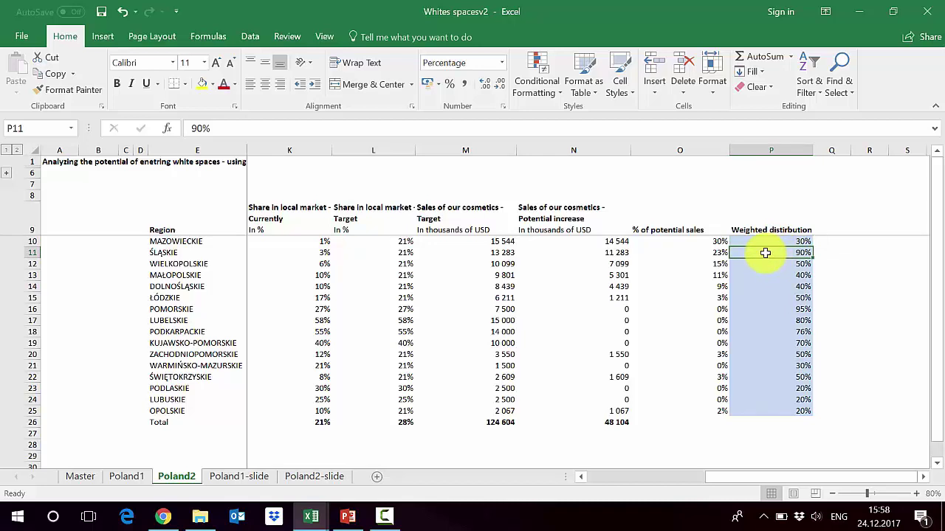
pyautogui.click(29, 253)
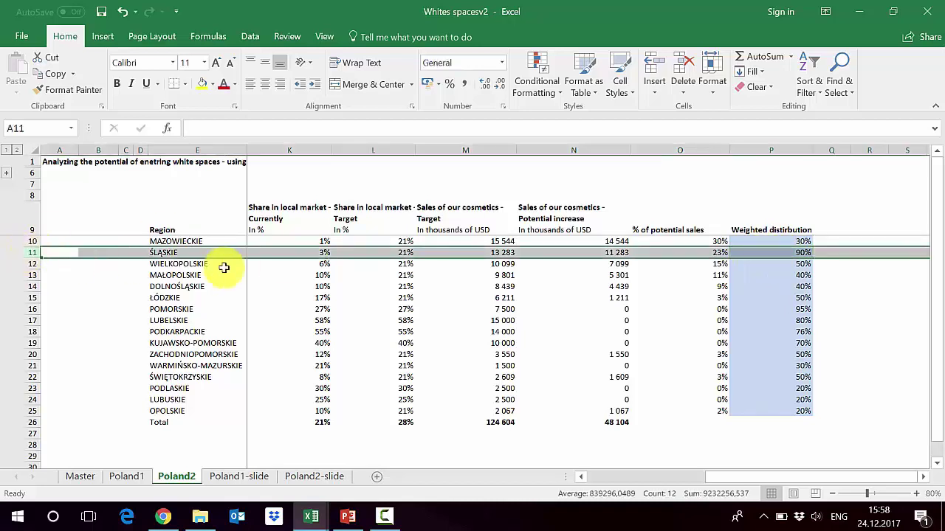
pyautogui.click(296, 253)
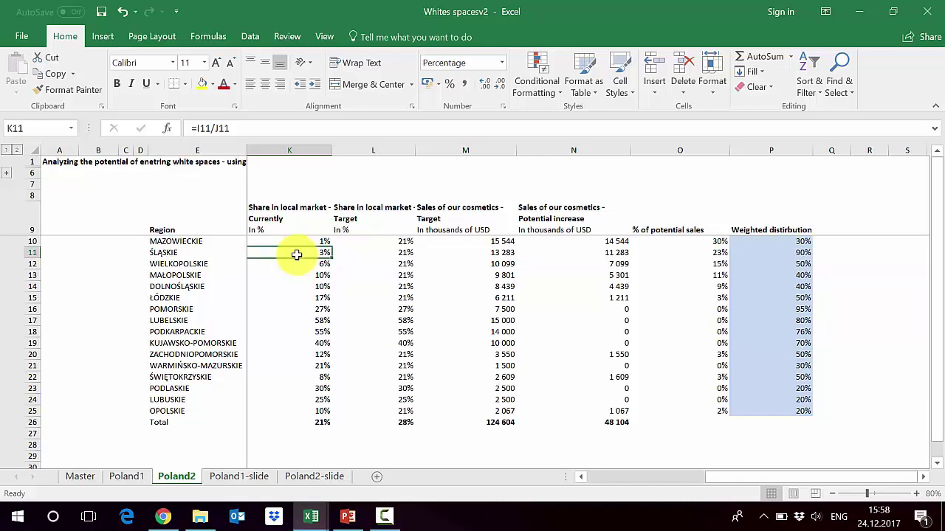
pyautogui.click(390, 251)
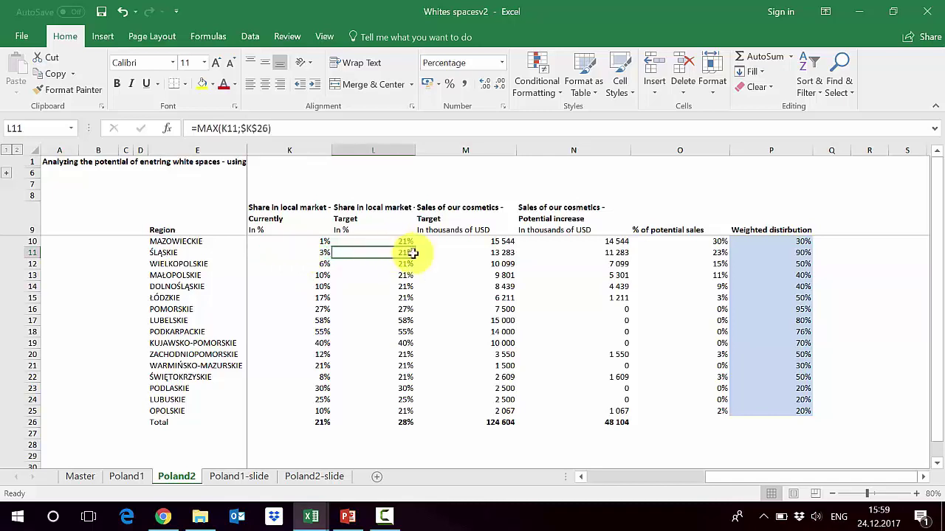
pyautogui.click(760, 255)
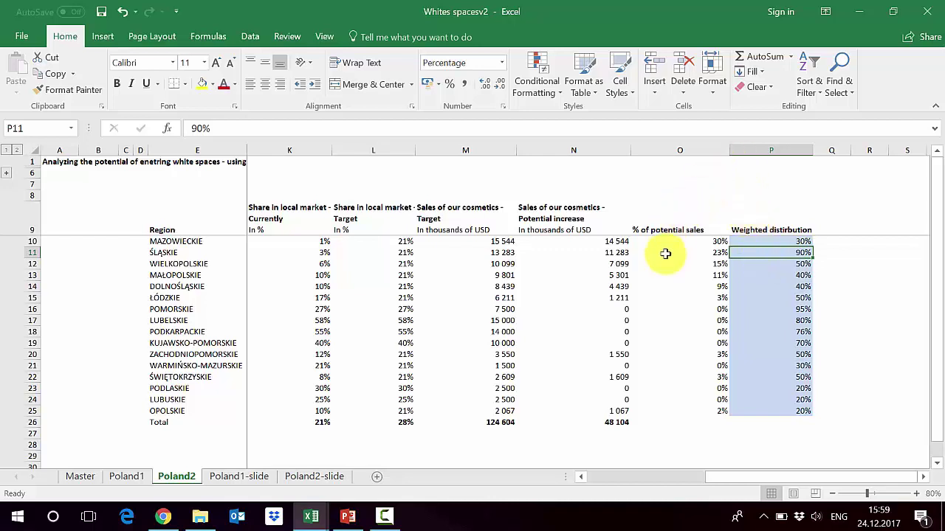
# Compare the full rows of MAZOWIECKIE and ŚLĄSKIE, and check LUBELSKIE's target local market share in L17.
pyautogui.click(31, 241)
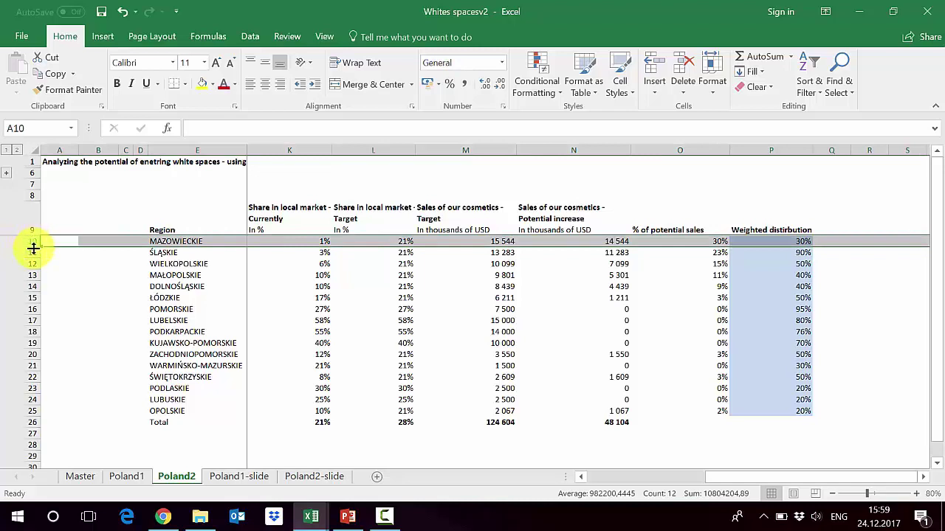
pyautogui.click(30, 253)
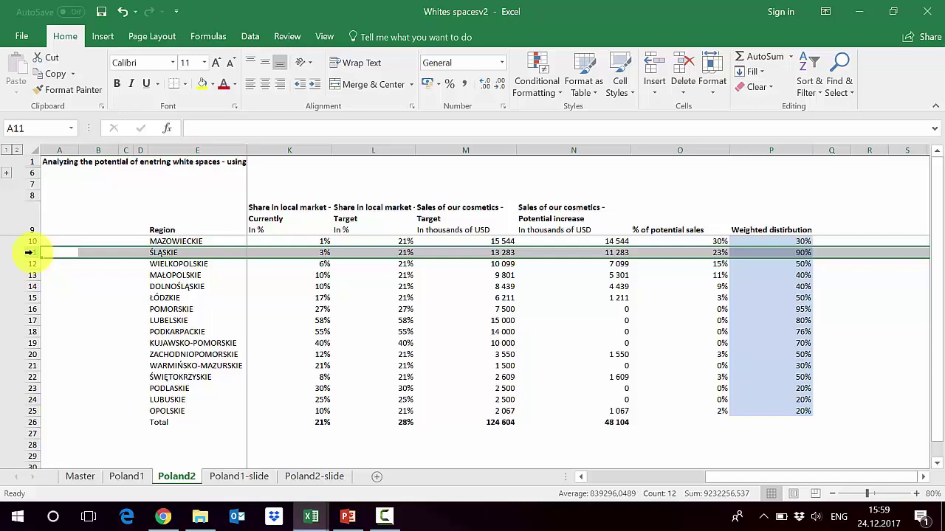
pyautogui.click(353, 319)
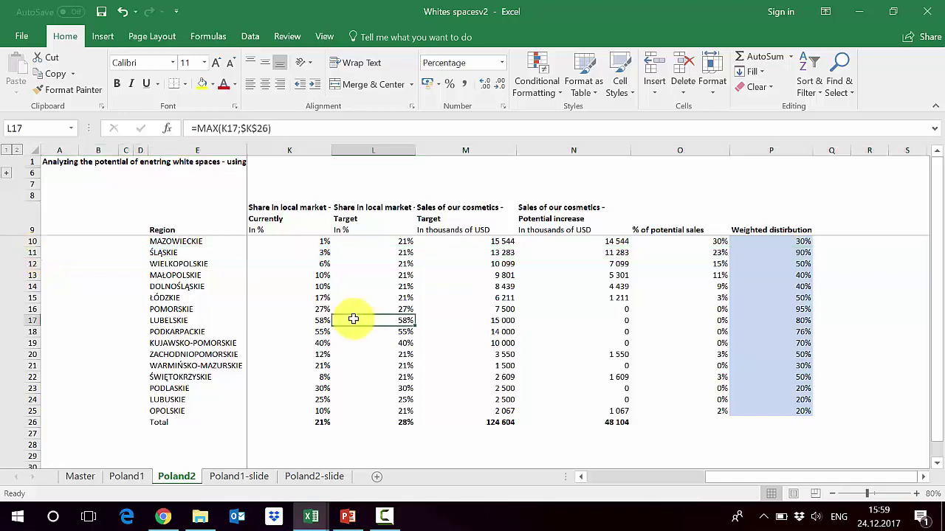